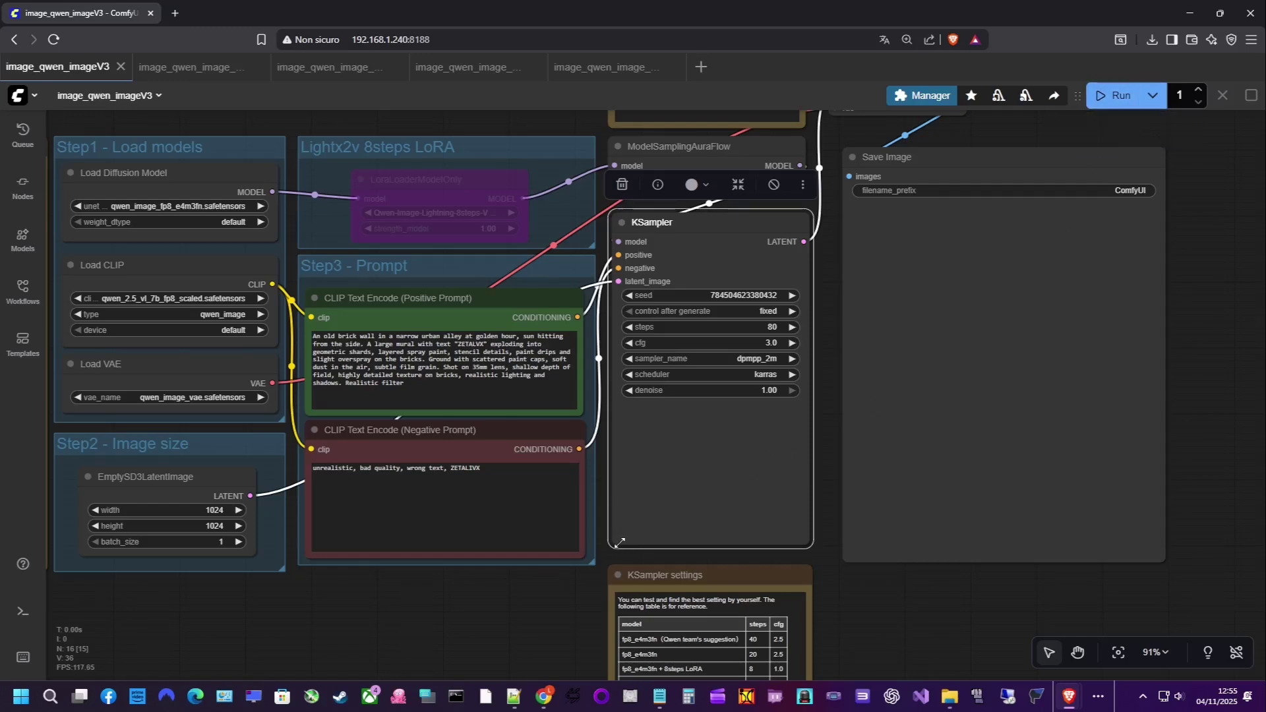
# Run the text-to-image workflow to generate the brick alley with the ZETALVX graffiti mural
pyautogui.click(1114, 95)
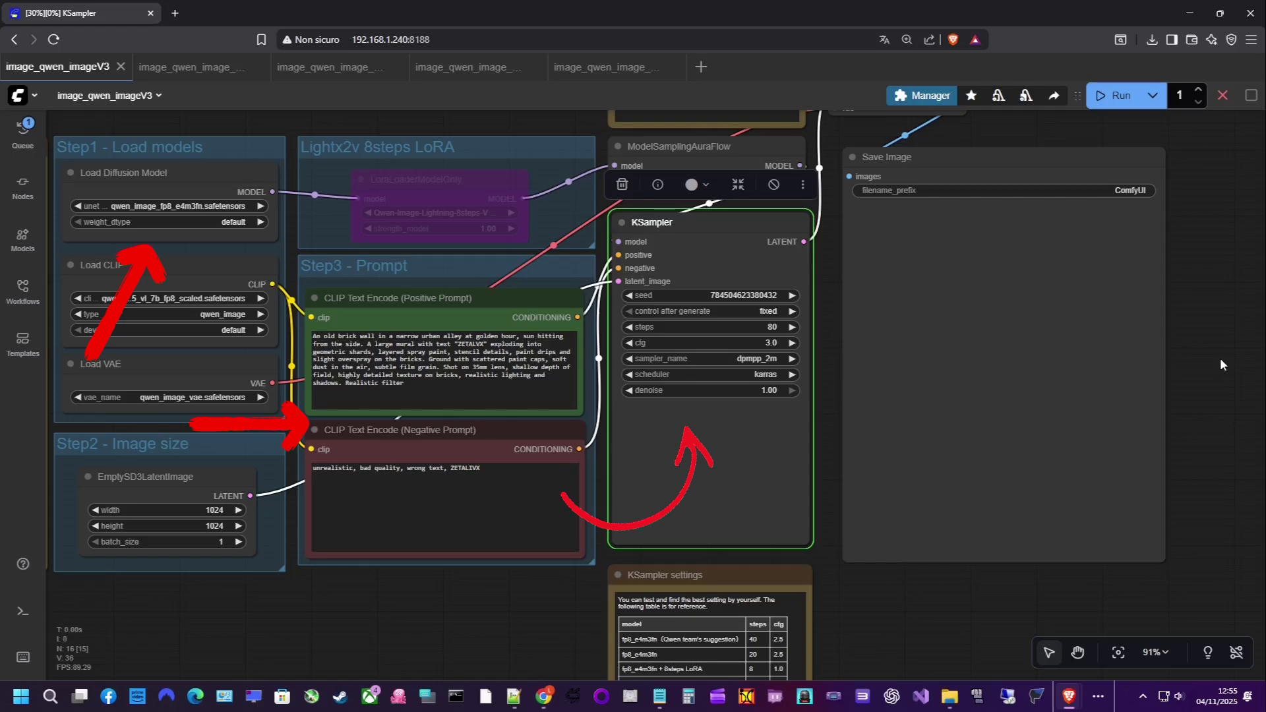
pyautogui.scroll(2, 1220, 357)
# Watch the 80-step sampler progress in the Logs panel, then close it
pyautogui.moveTo(1220, 357)
pyautogui.mouseDown()
pyautogui.moveTo(1142, 398)
pyautogui.moveTo(1110, 399)
pyautogui.mouseUp()
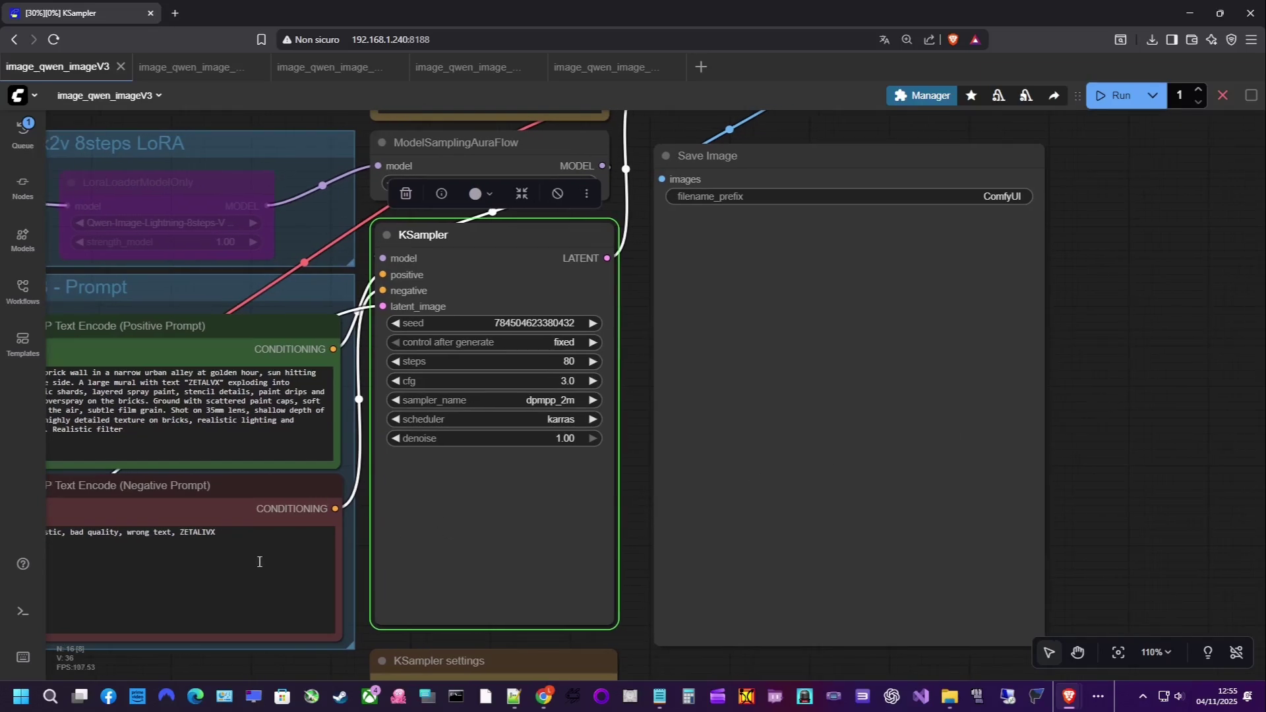
pyautogui.click(19, 611)
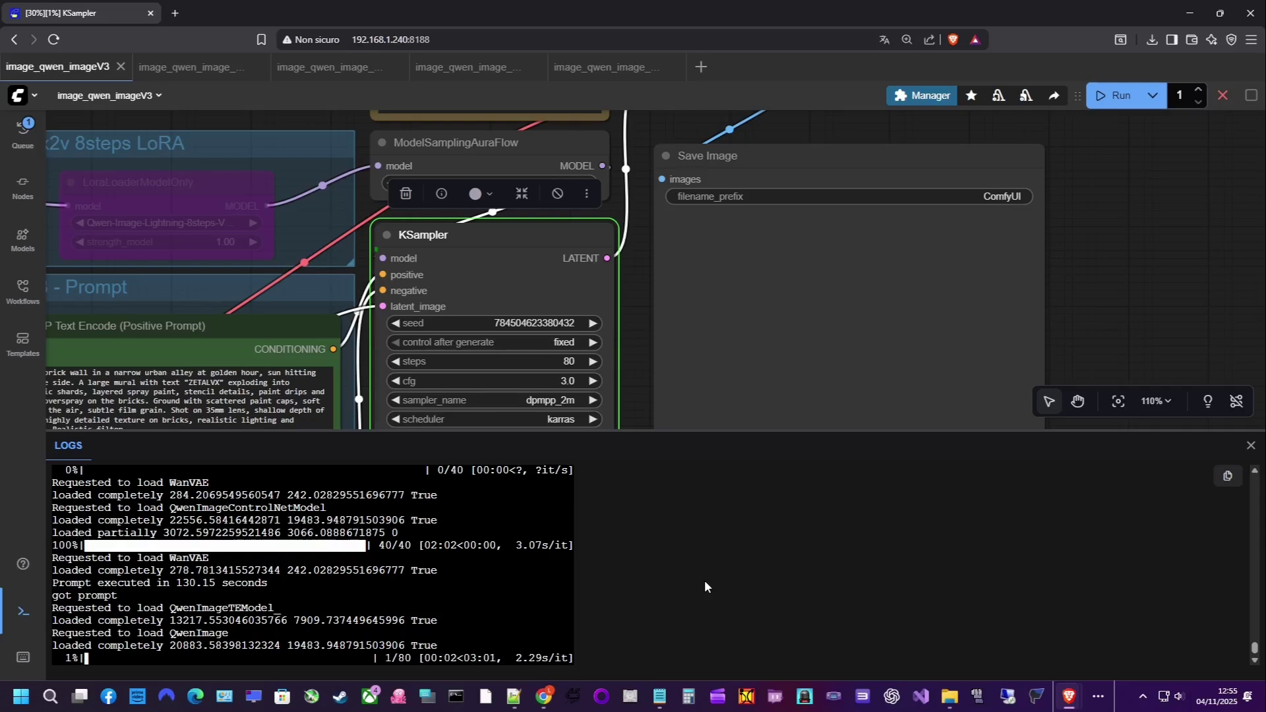
pyautogui.moveTo(515, 657); pyautogui.dragTo(450, 657)
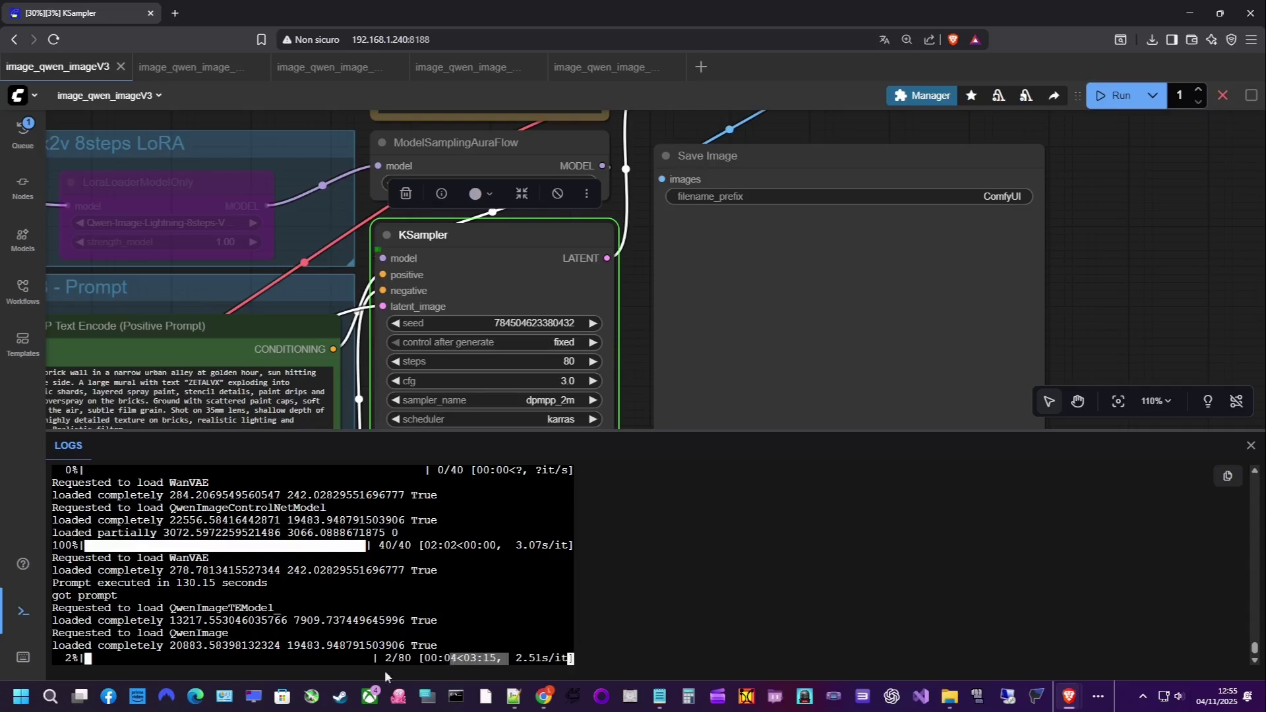
pyautogui.click(20, 611)
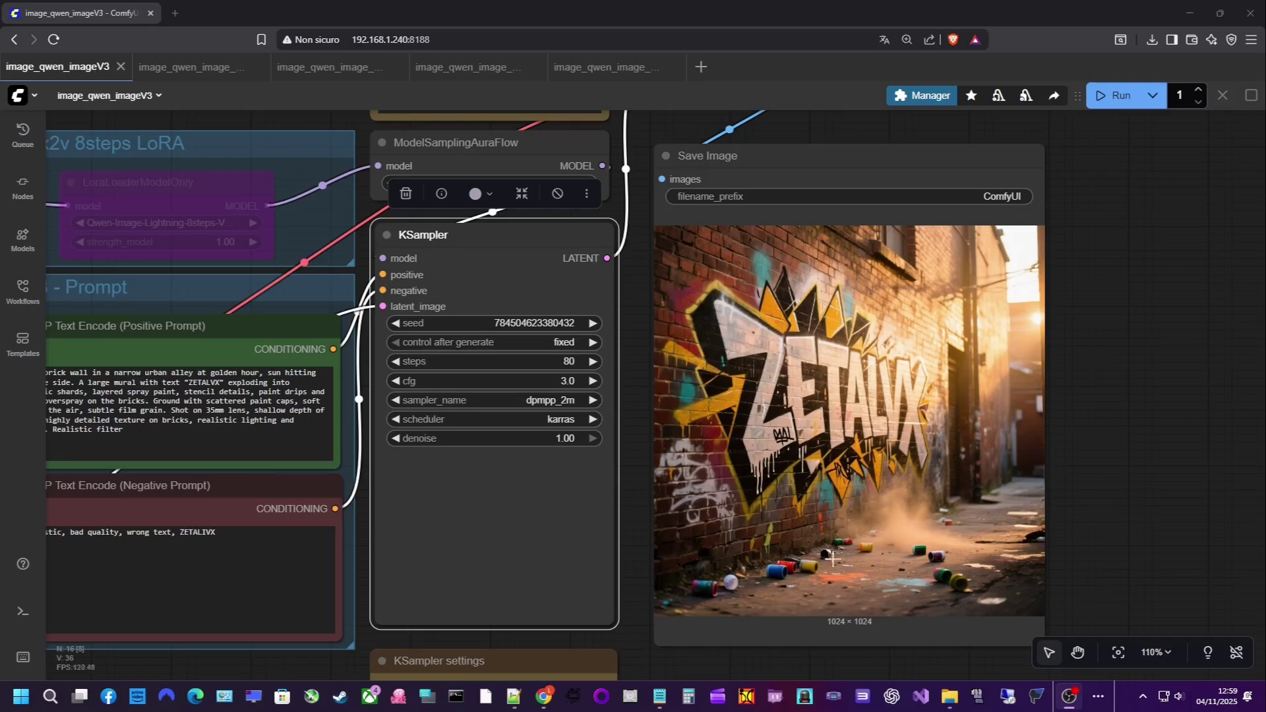
# Open the generated ComfyUI_00492_.png image full-size in a new browser tab
pyautogui.scroll(-1, 1117, 409)
pyautogui.scroll(8, 1134, 405)
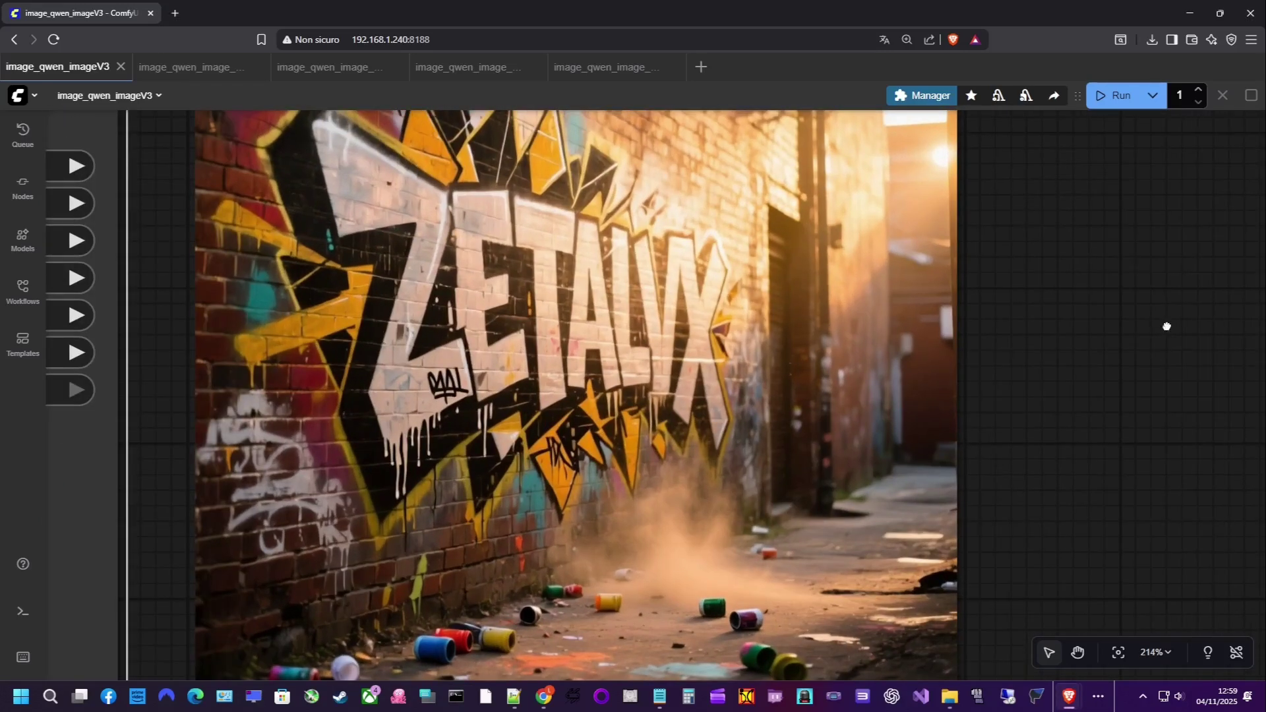
pyautogui.moveTo(1164, 325); pyautogui.dragTo(1223, 370)
pyautogui.rightClick(722, 350)
pyautogui.click(753, 364)
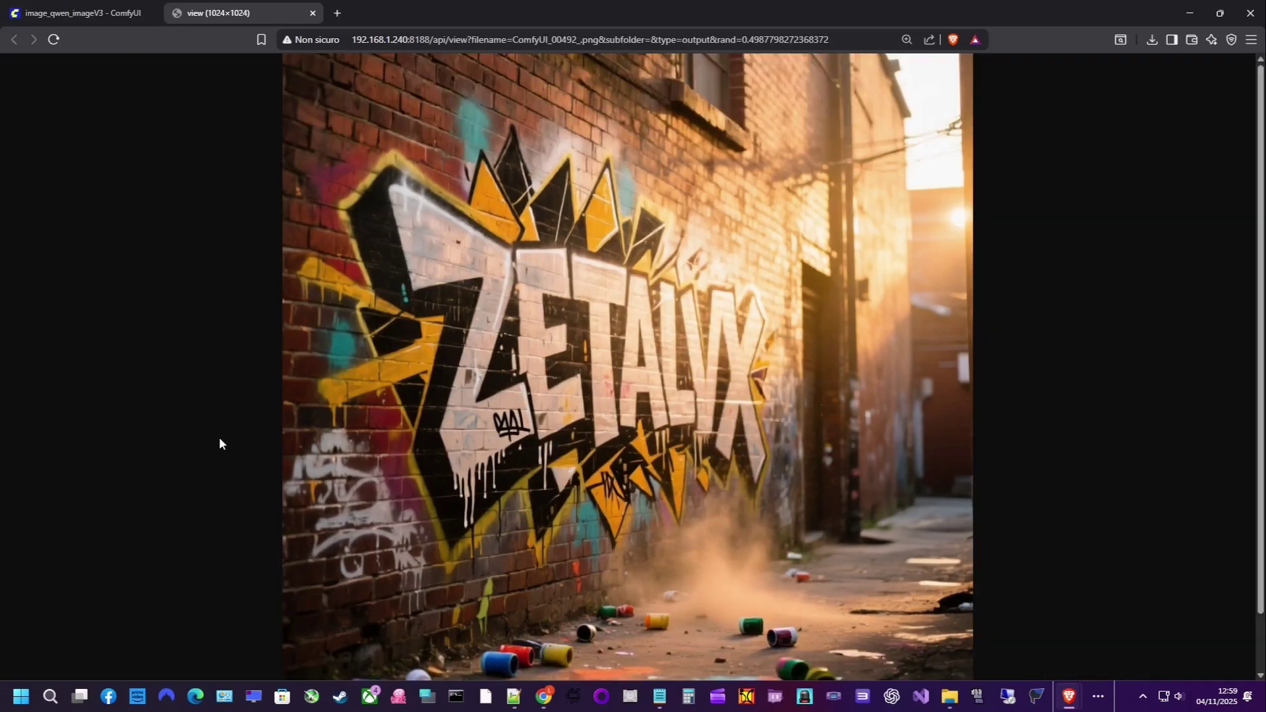
# Return to the ComfyUI tab and fit the whole workflow back into view
pyautogui.click(79, 13)
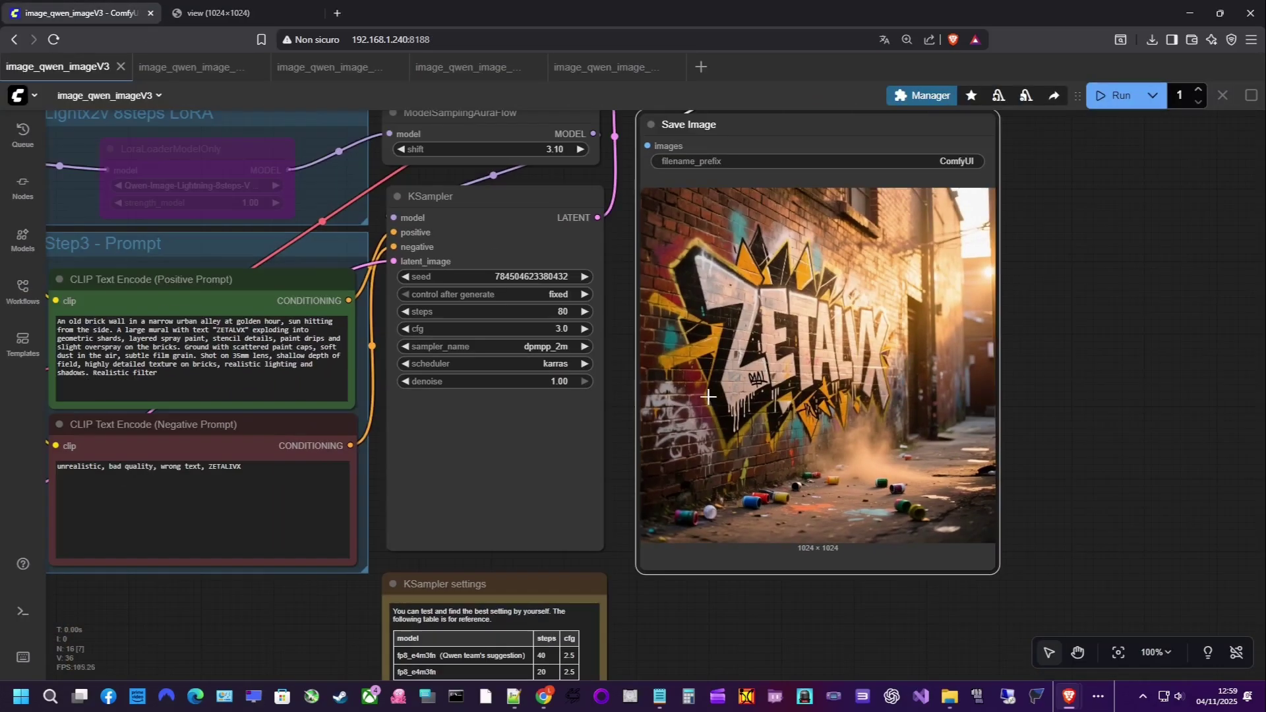
pyautogui.scroll(-7, 707, 396)
pyautogui.moveTo(557, 444); pyautogui.dragTo(599, 481)
pyautogui.scroll(4, 537, 452)
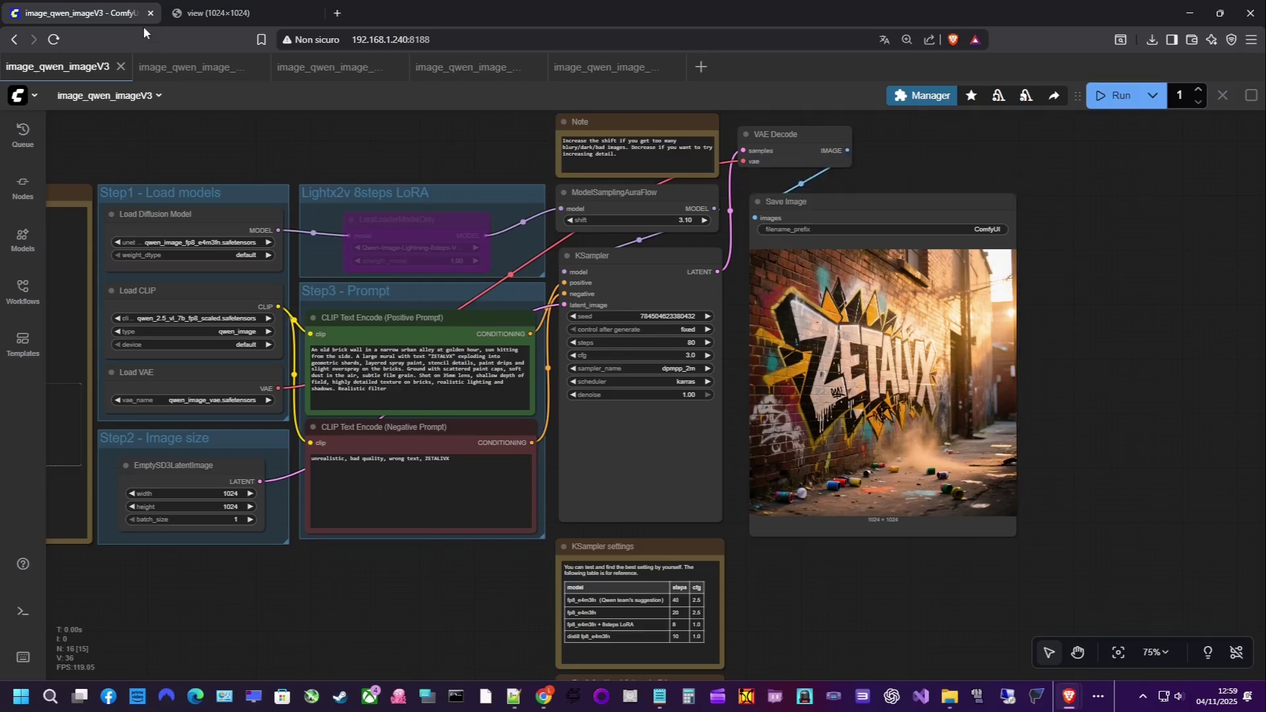
# Switch to the image_qwen_image_edit_2509 workflow and look over its canvas
pyautogui.click(187, 67)
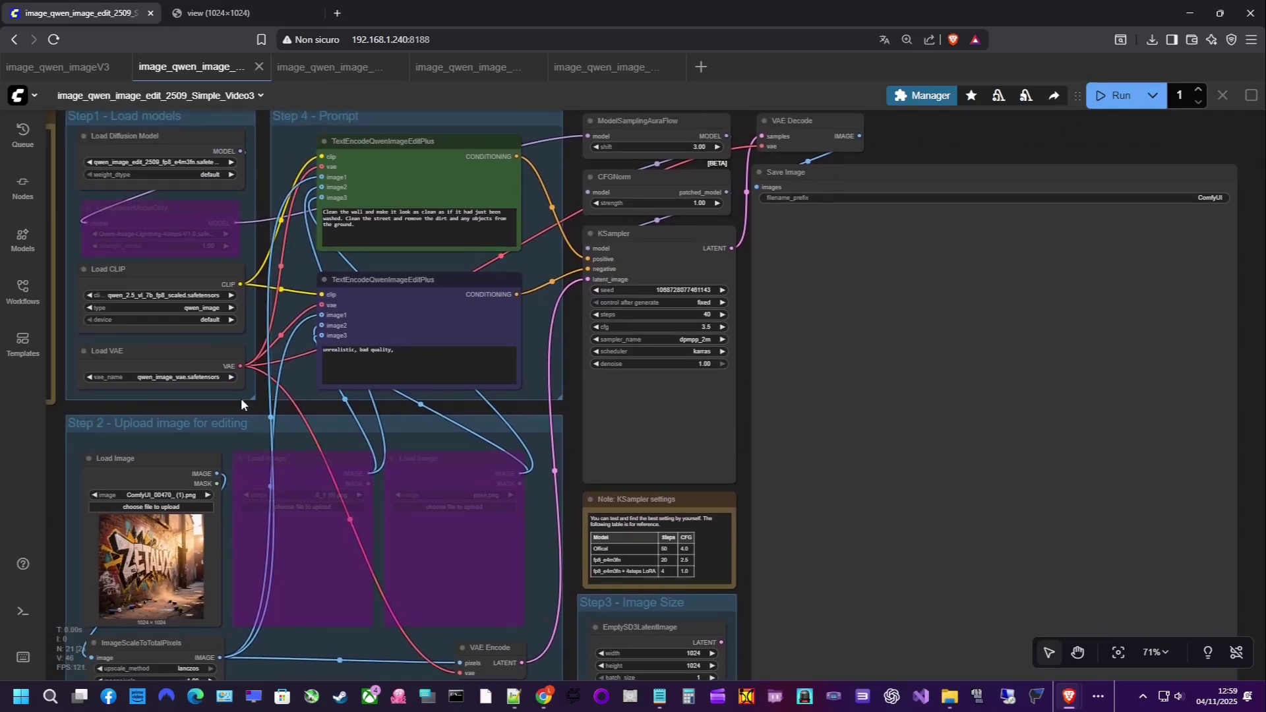
pyautogui.moveTo(299, 422); pyautogui.dragTo(303, 421)
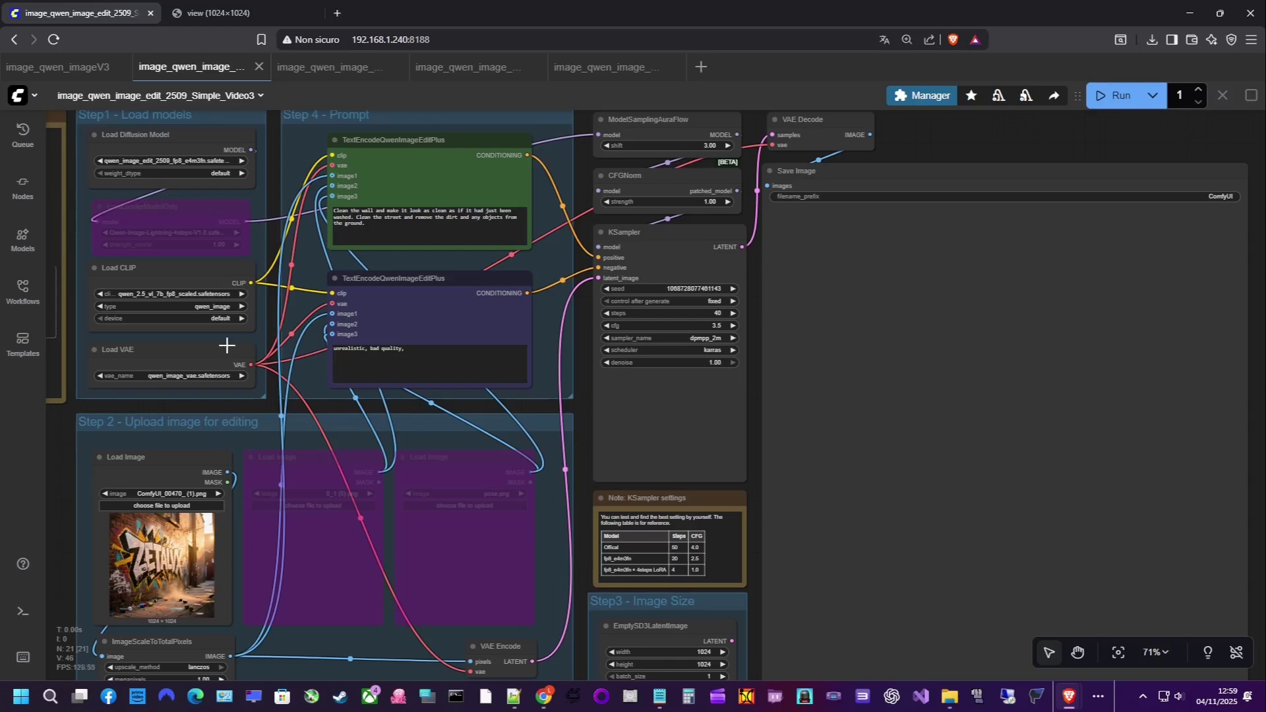
pyautogui.moveTo(226, 345); pyautogui.dragTo(228, 363)
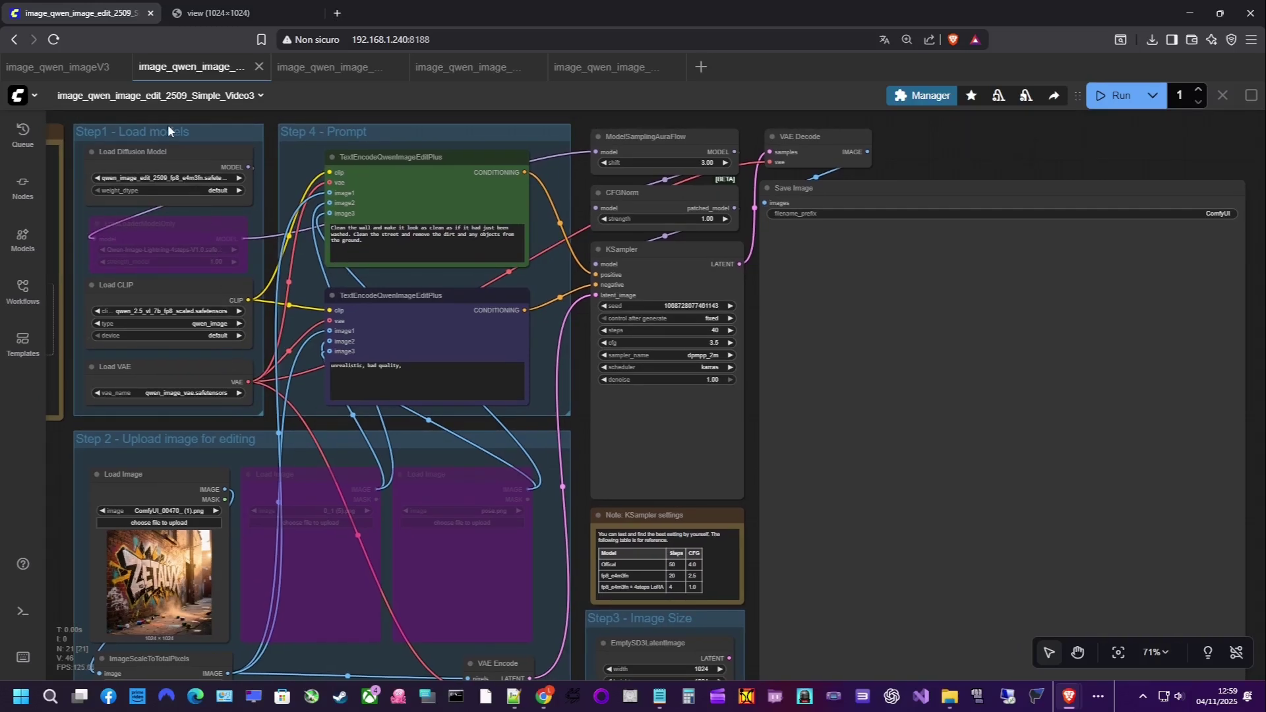
pyautogui.moveTo(418, 486); pyautogui.dragTo(444, 469)
# Browse the template gallery's Image category, including Qwen Image Edit 2509 and Qwen Image Edit
pyautogui.click(19, 348)
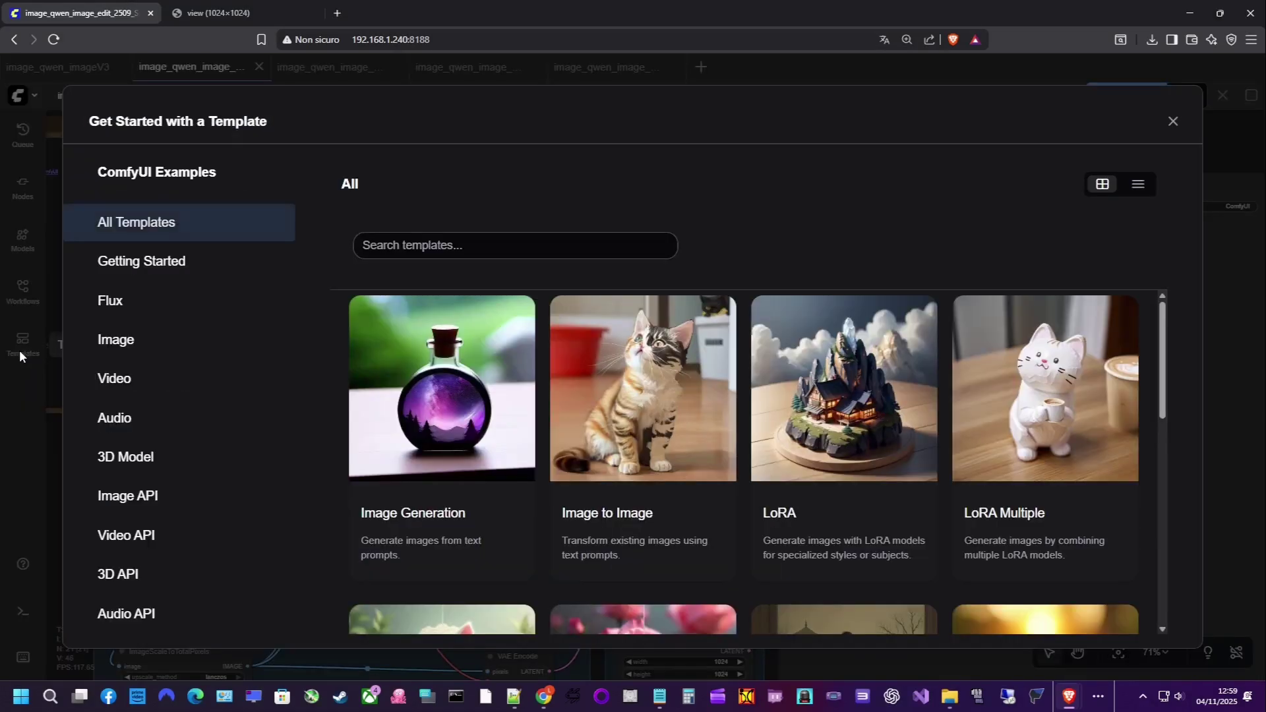
pyautogui.click(106, 350)
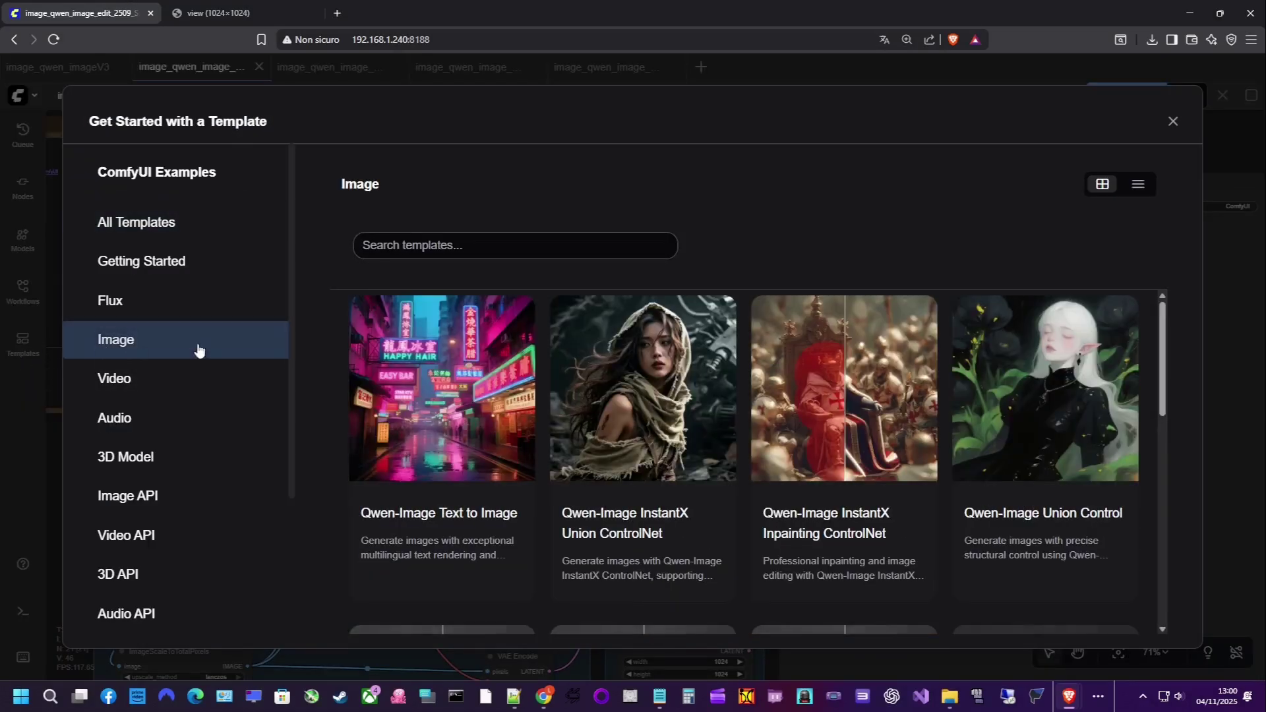
pyautogui.scroll(-1, 757, 404)
pyautogui.scroll(-4, 757, 404)
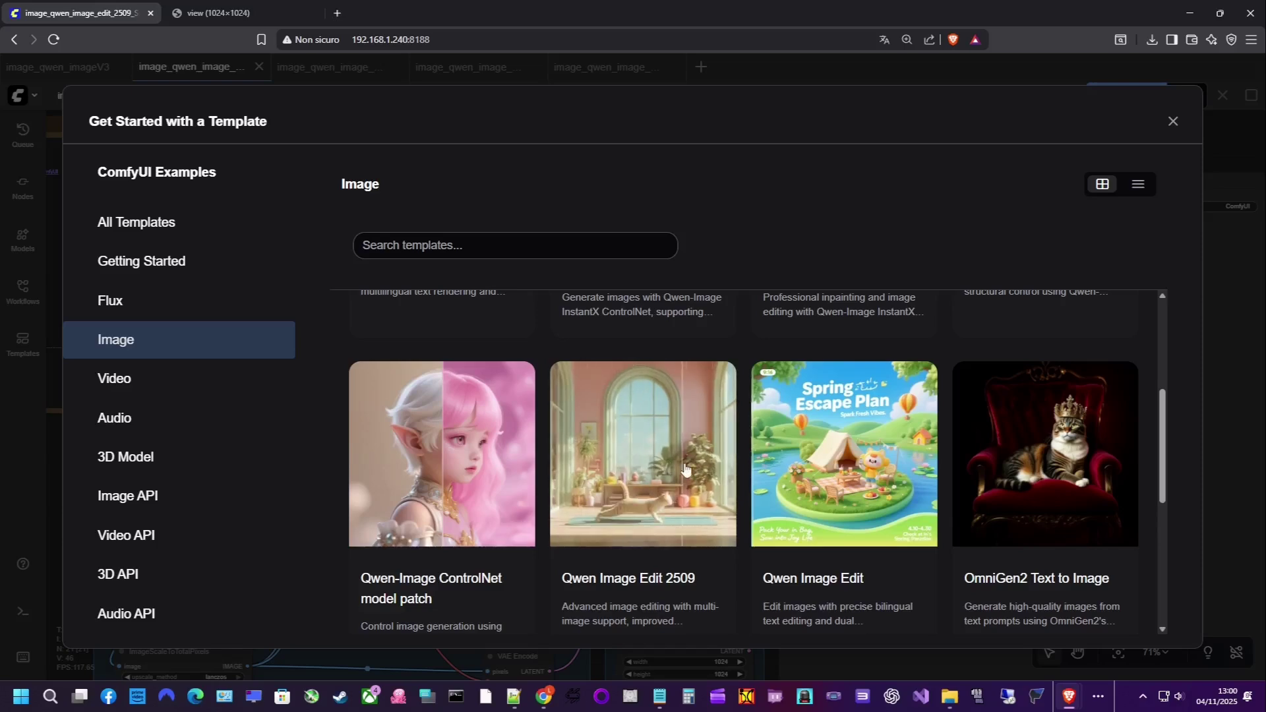
pyautogui.click(1171, 124)
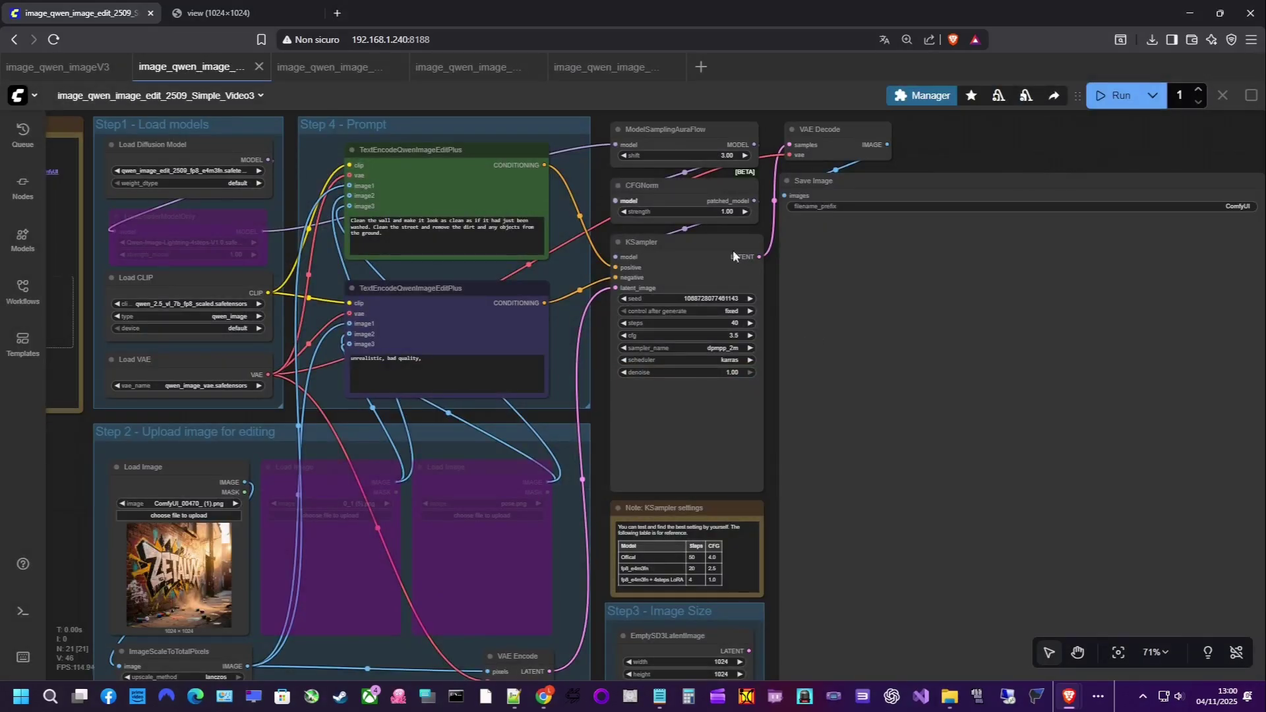
pyautogui.moveTo(364, 375); pyautogui.dragTo(398, 397)
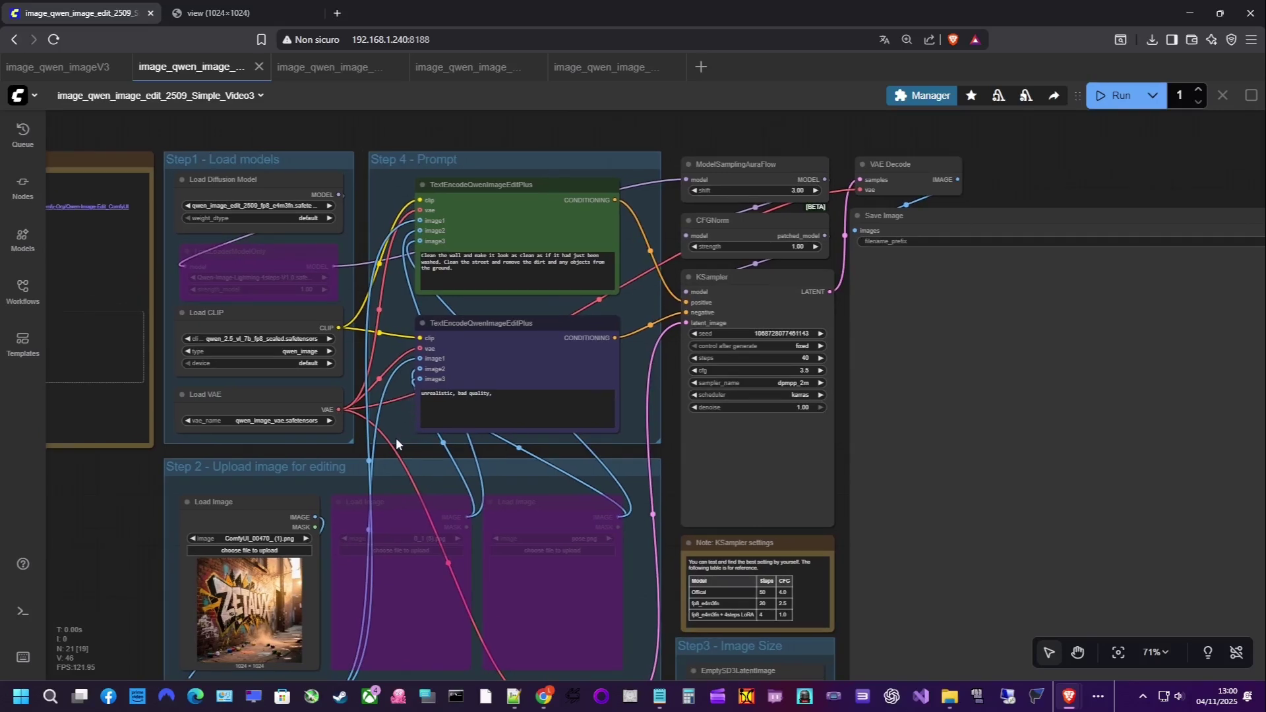
pyautogui.moveTo(396, 437); pyautogui.dragTo(428, 411)
pyautogui.scroll(7, 353, 573)
pyautogui.scroll(8, 350, 574)
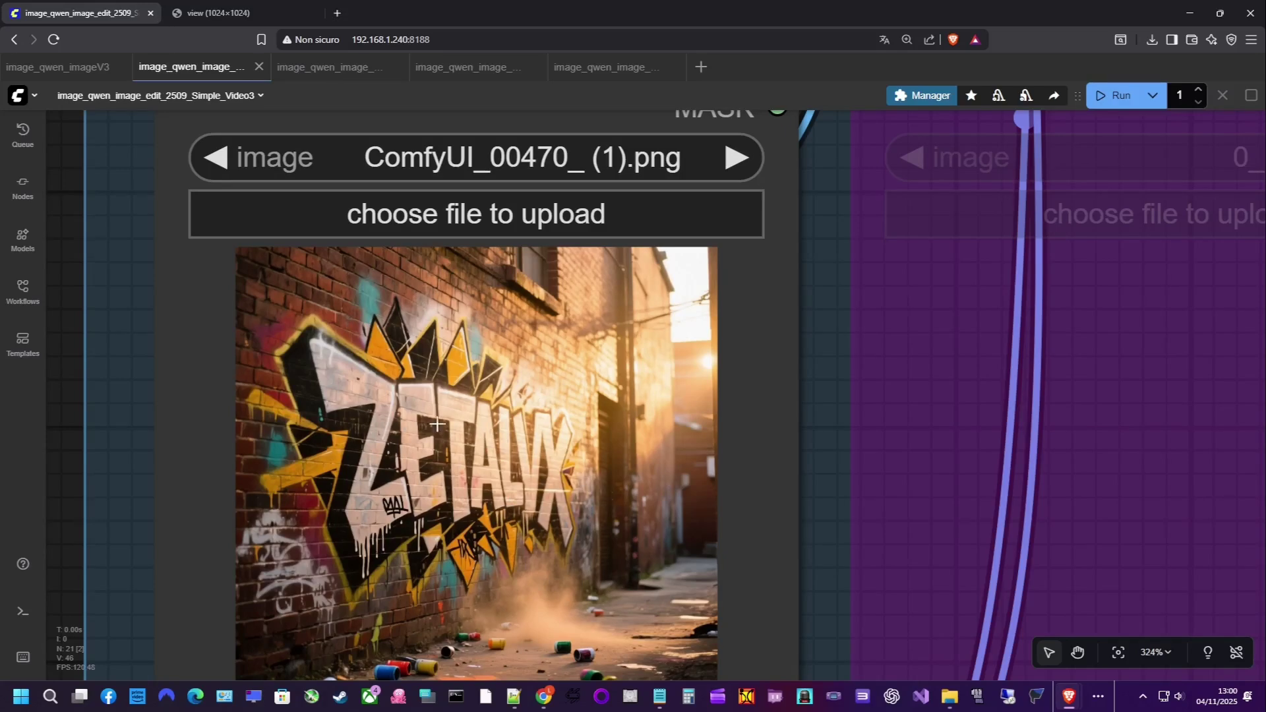
pyautogui.scroll(-6, 521, 414)
pyautogui.scroll(-6, 521, 414)
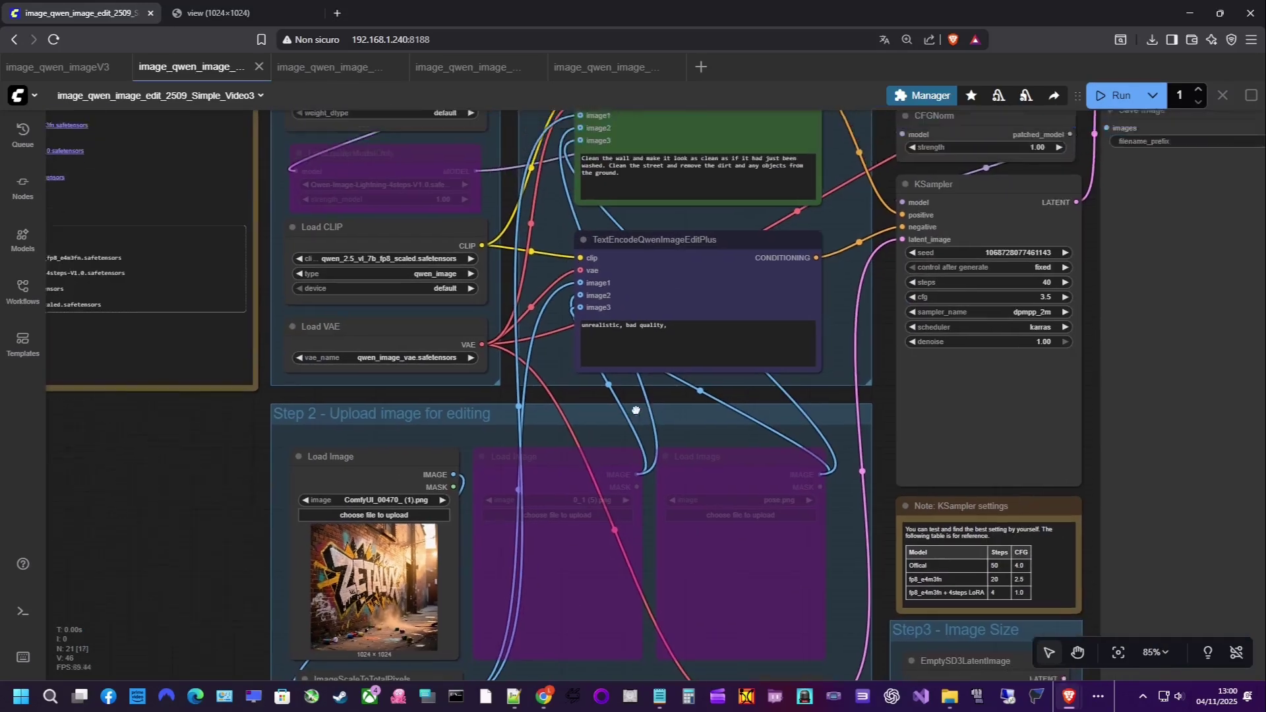
pyautogui.moveTo(636, 410); pyautogui.dragTo(504, 562)
pyautogui.scroll(5, 521, 386)
pyautogui.scroll(6, 501, 405)
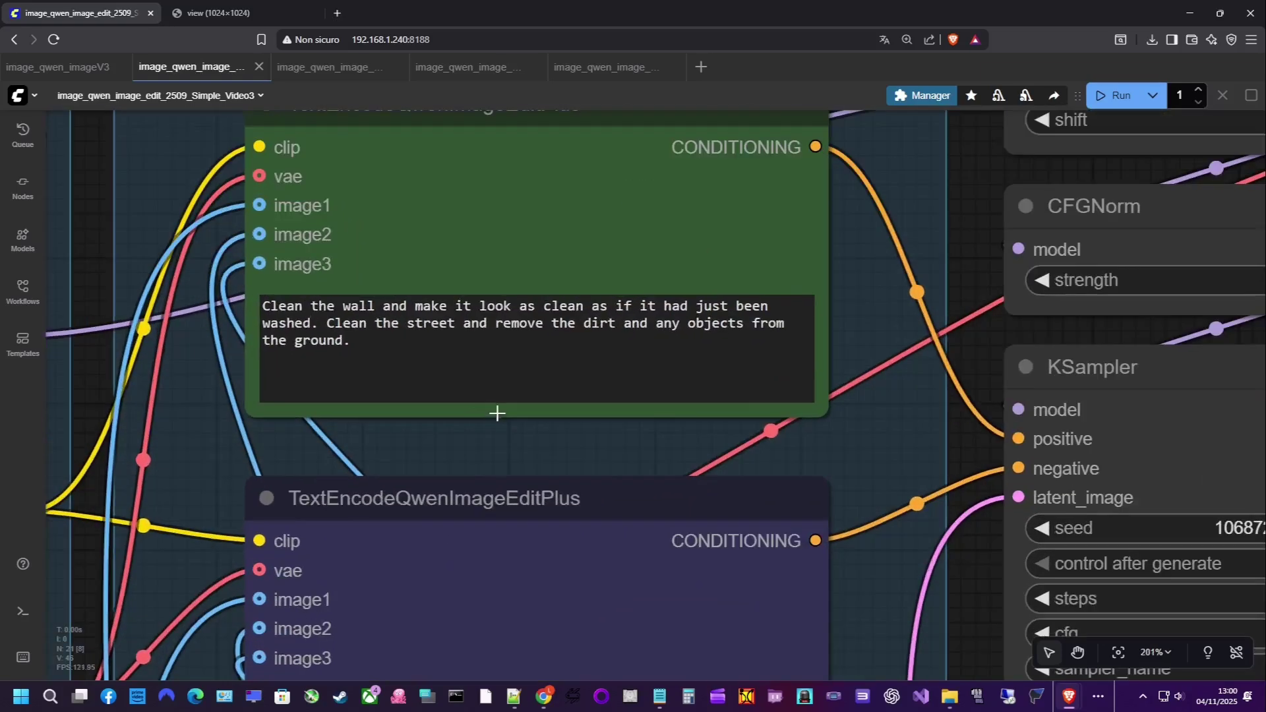
pyautogui.moveTo(395, 345); pyautogui.dragTo(201, 268)
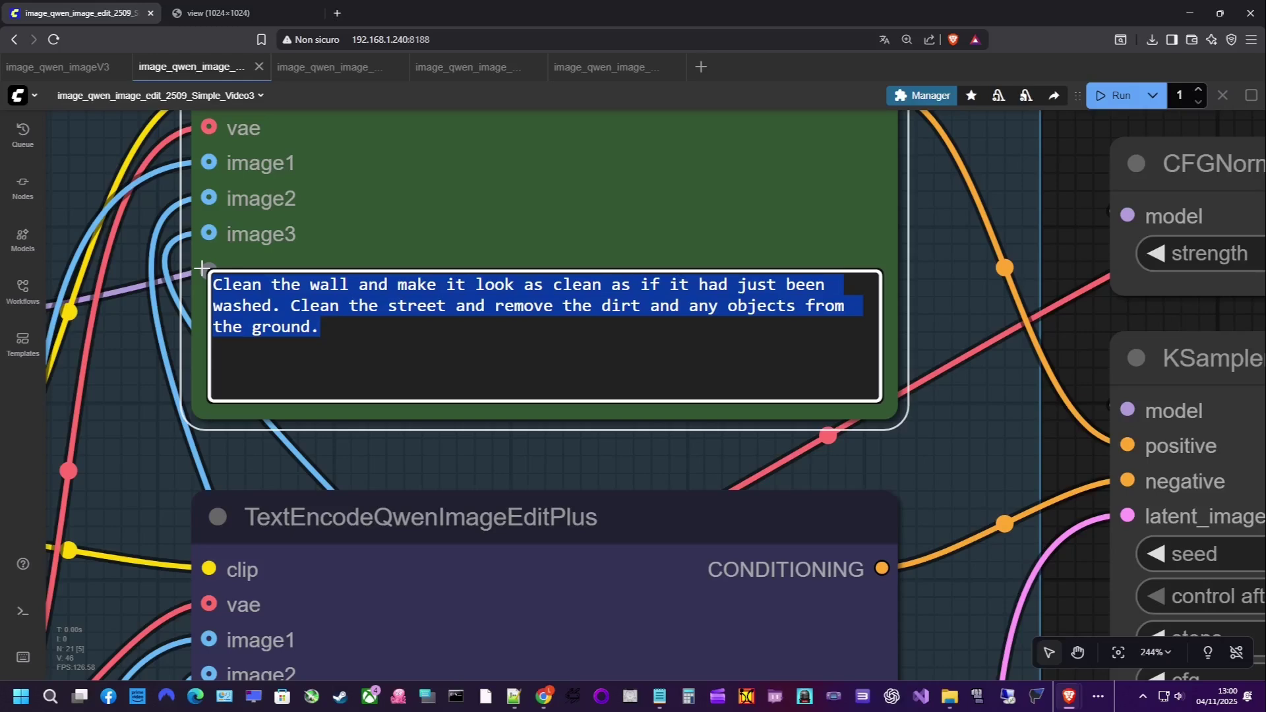
pyautogui.scroll(-6, 565, 350)
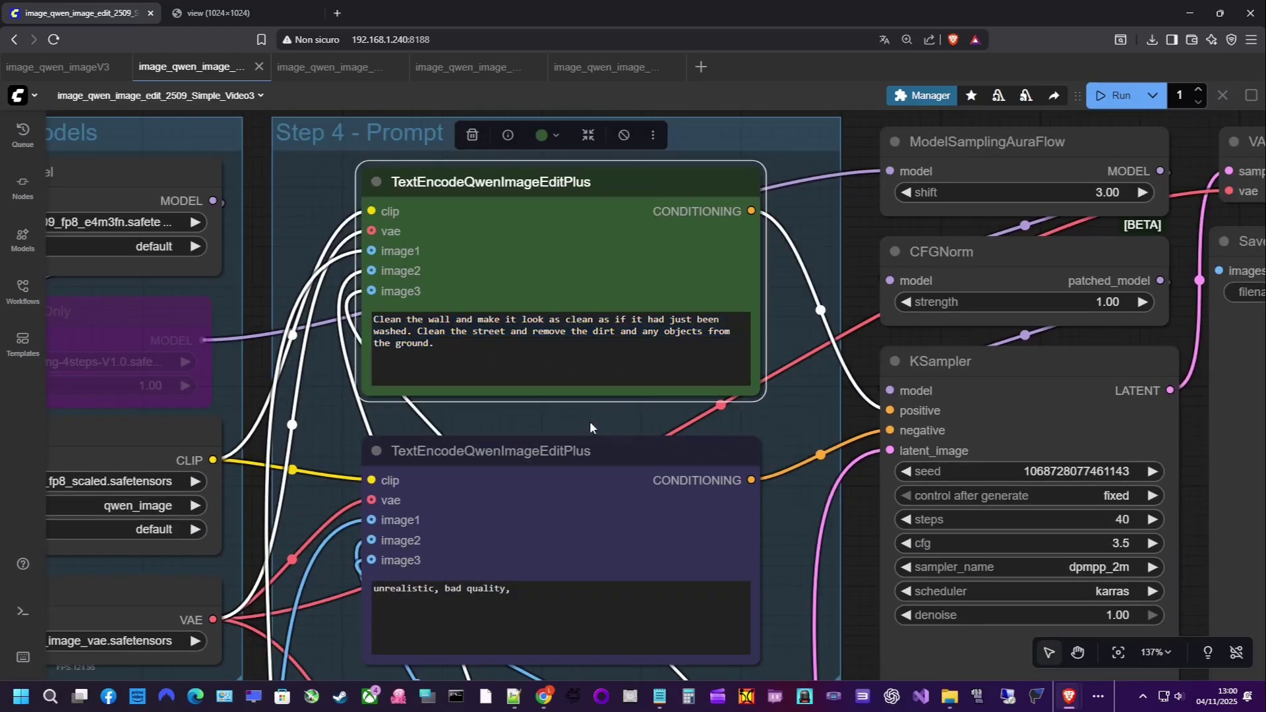
pyautogui.scroll(-3, 589, 427)
pyautogui.scroll(-5, 656, 386)
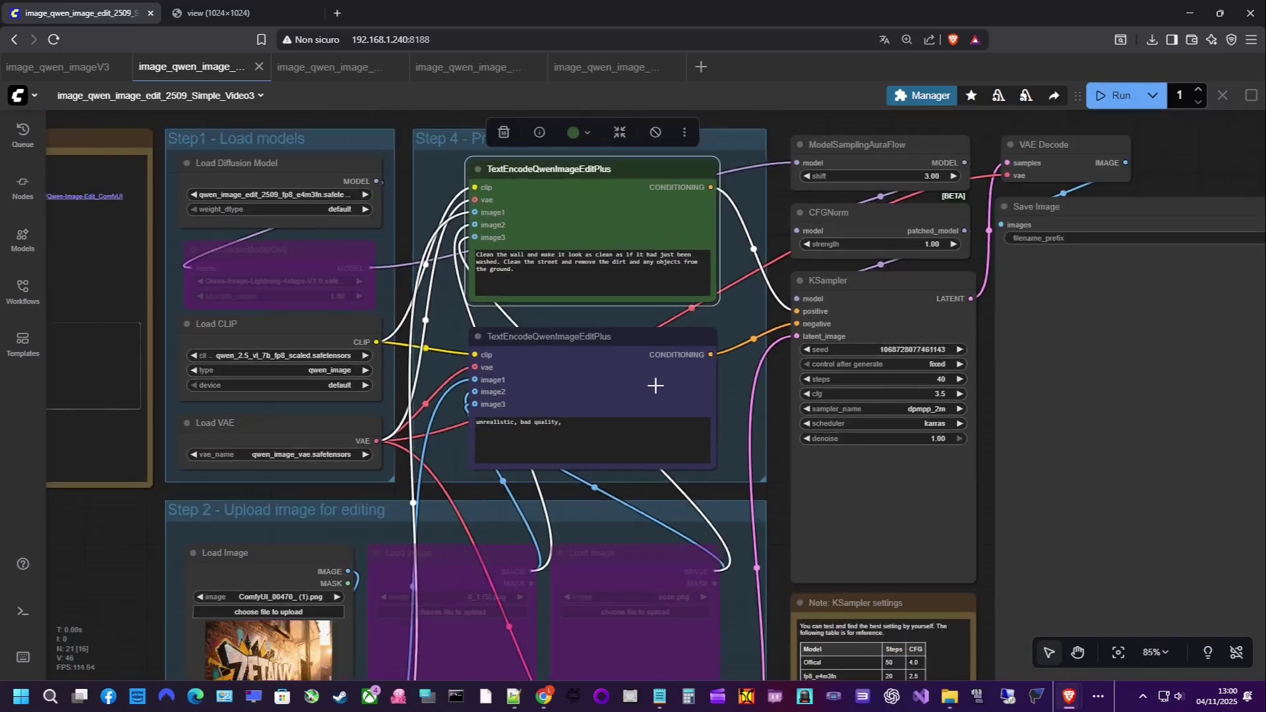
pyautogui.moveTo(655, 385); pyautogui.dragTo(275, 369)
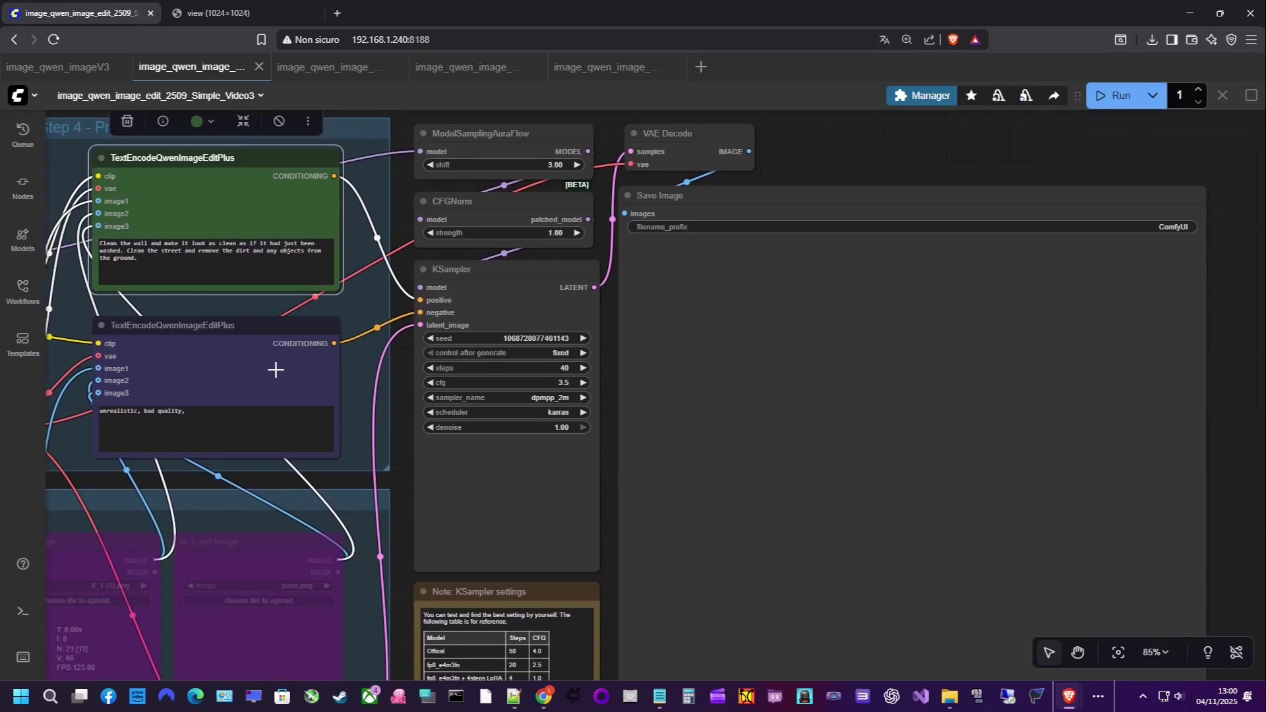
pyautogui.scroll(-2, 275, 369)
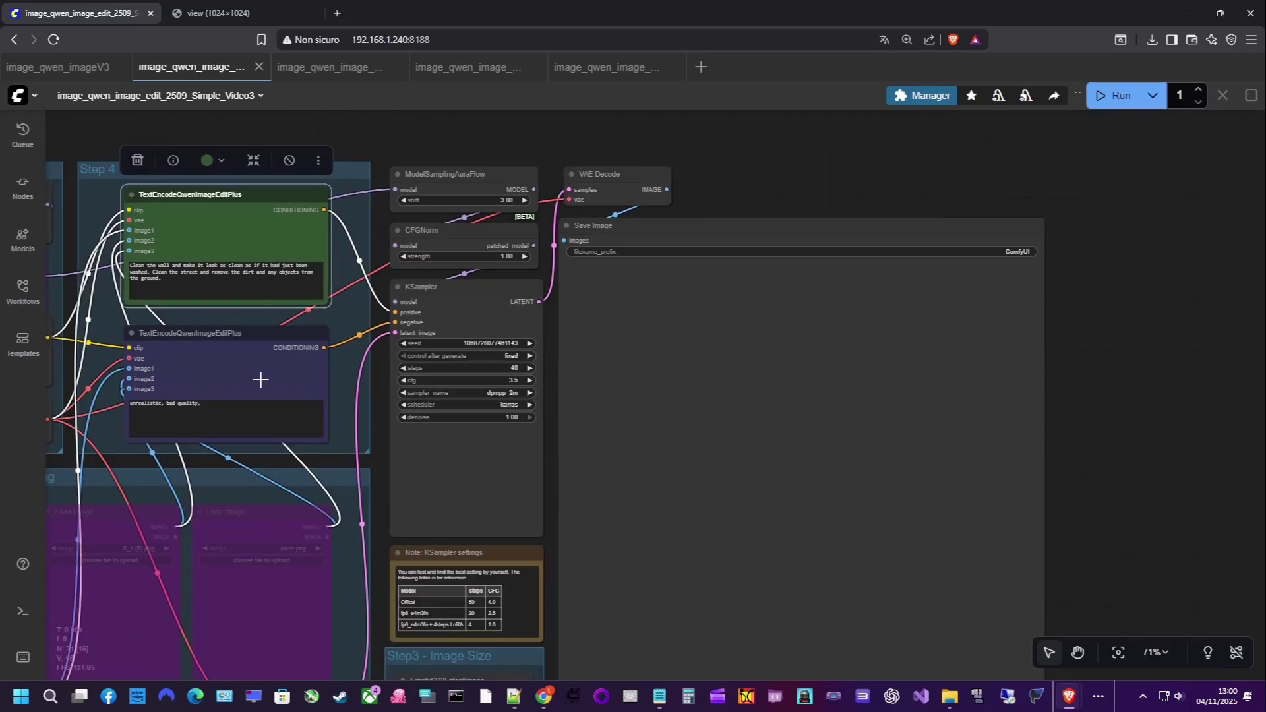
# Run the edit workflow and open the ZETALVX wall result in its own tab
pyautogui.click(1105, 97)
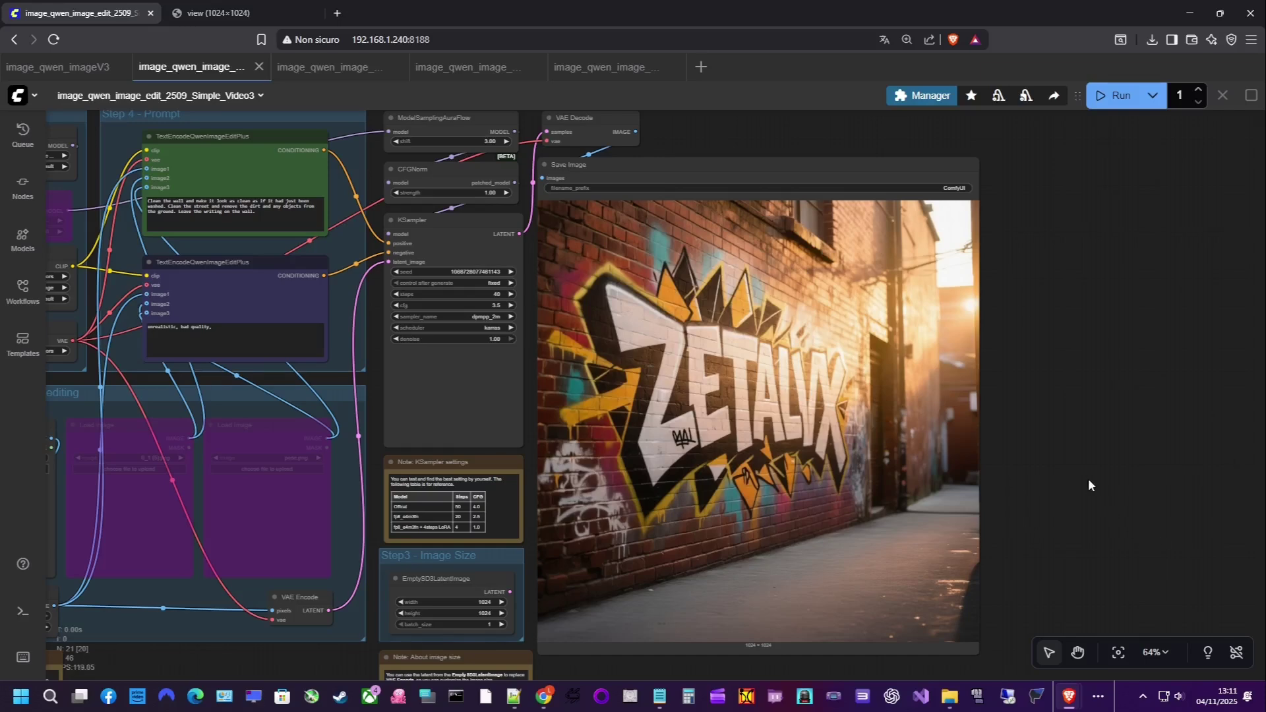
pyautogui.scroll(5, 1059, 450)
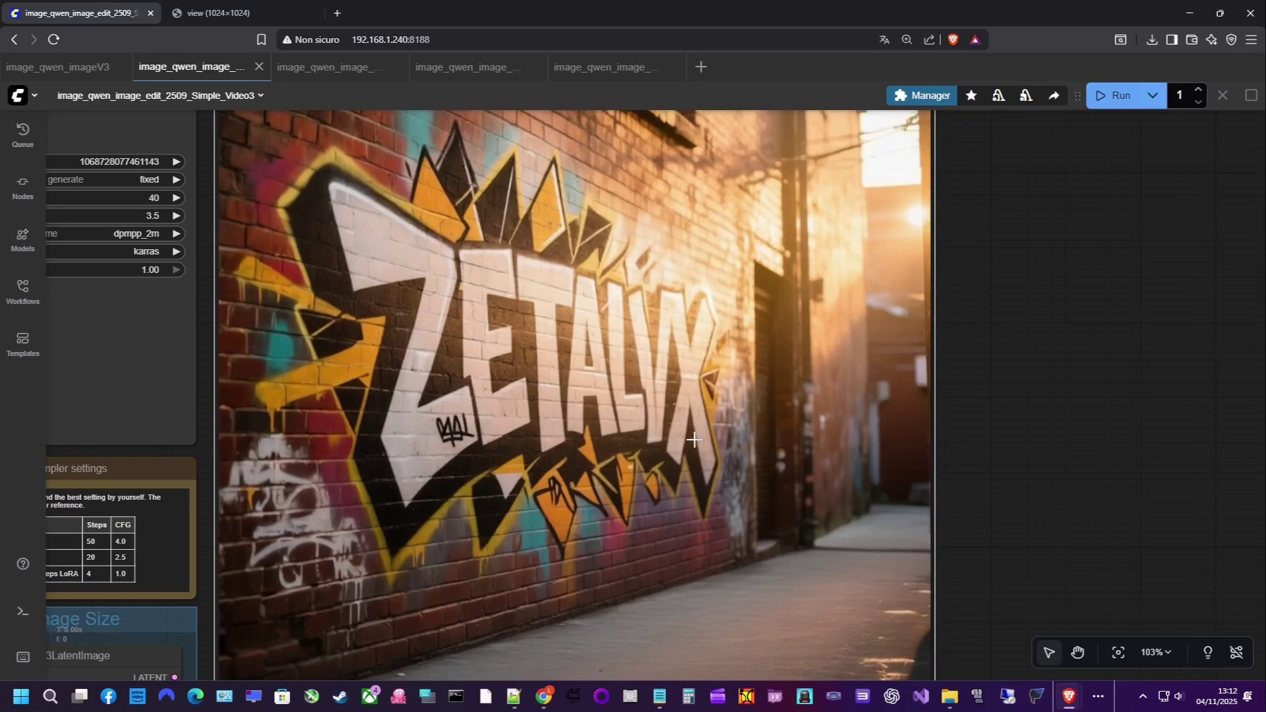
pyautogui.rightClick(693, 348)
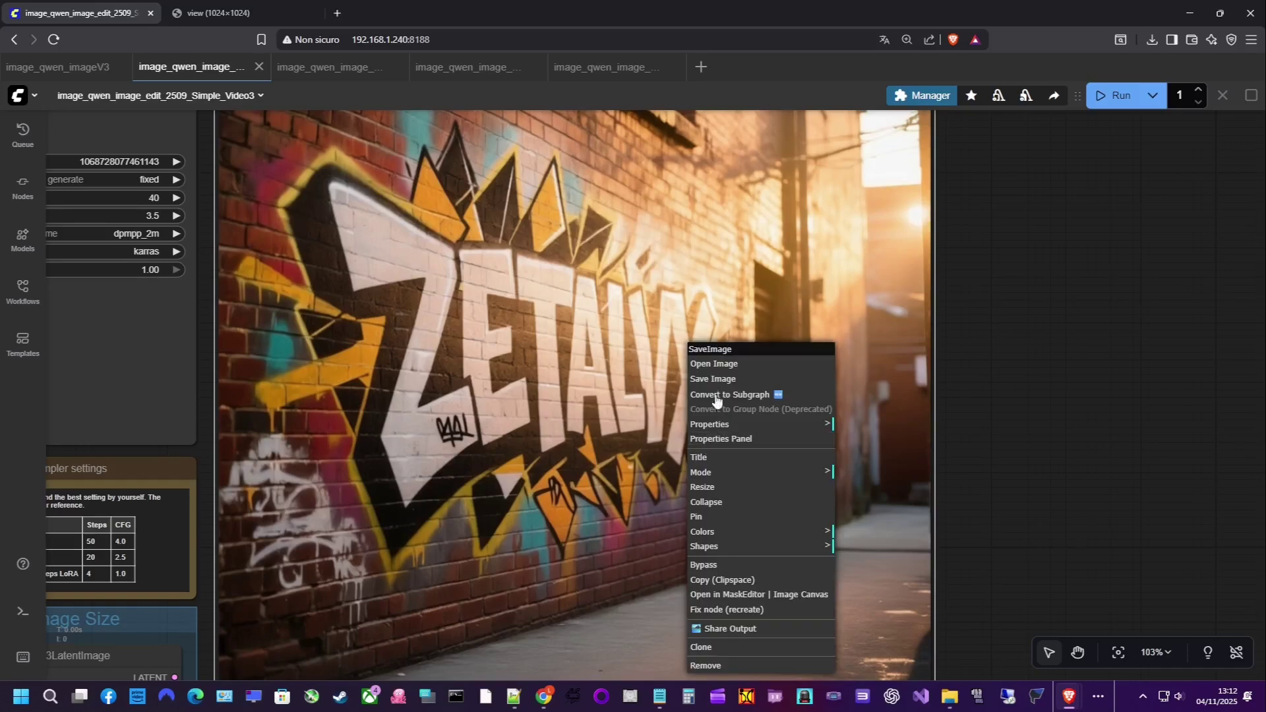
pyautogui.click(725, 363)
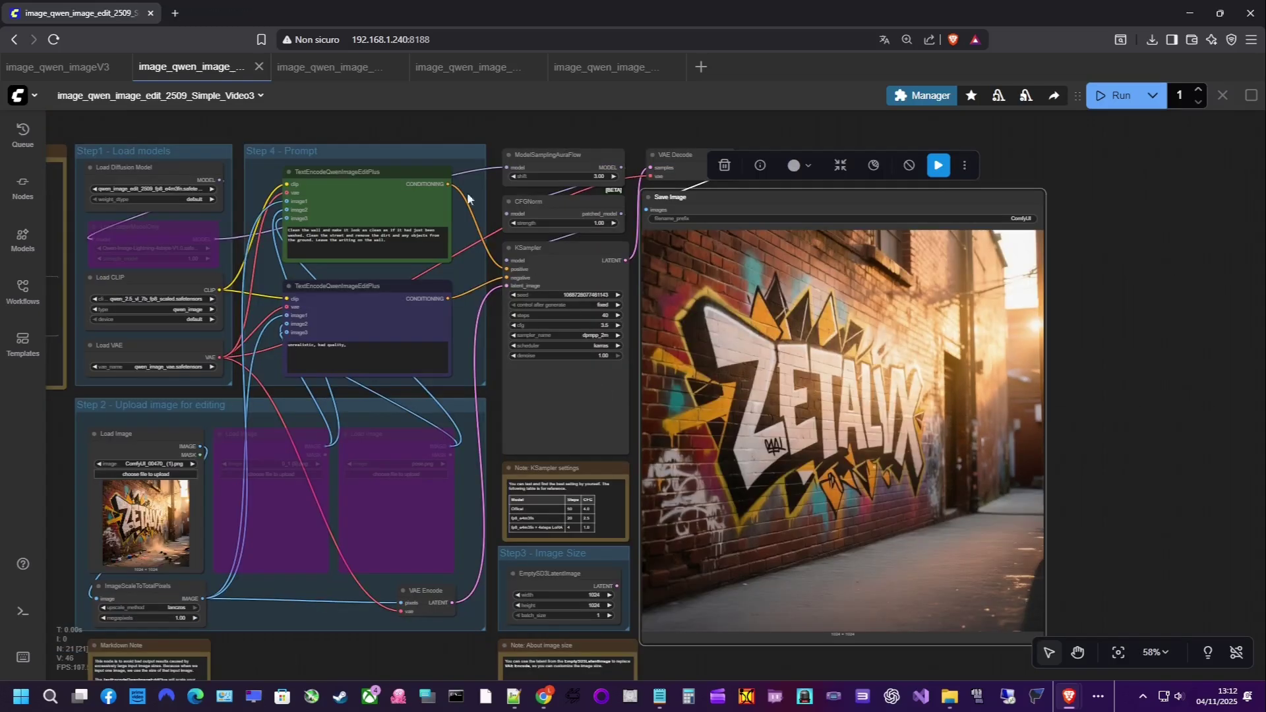
# Switch to the Multiple_Image edit workflow and check its nodes
pyautogui.click(297, 68)
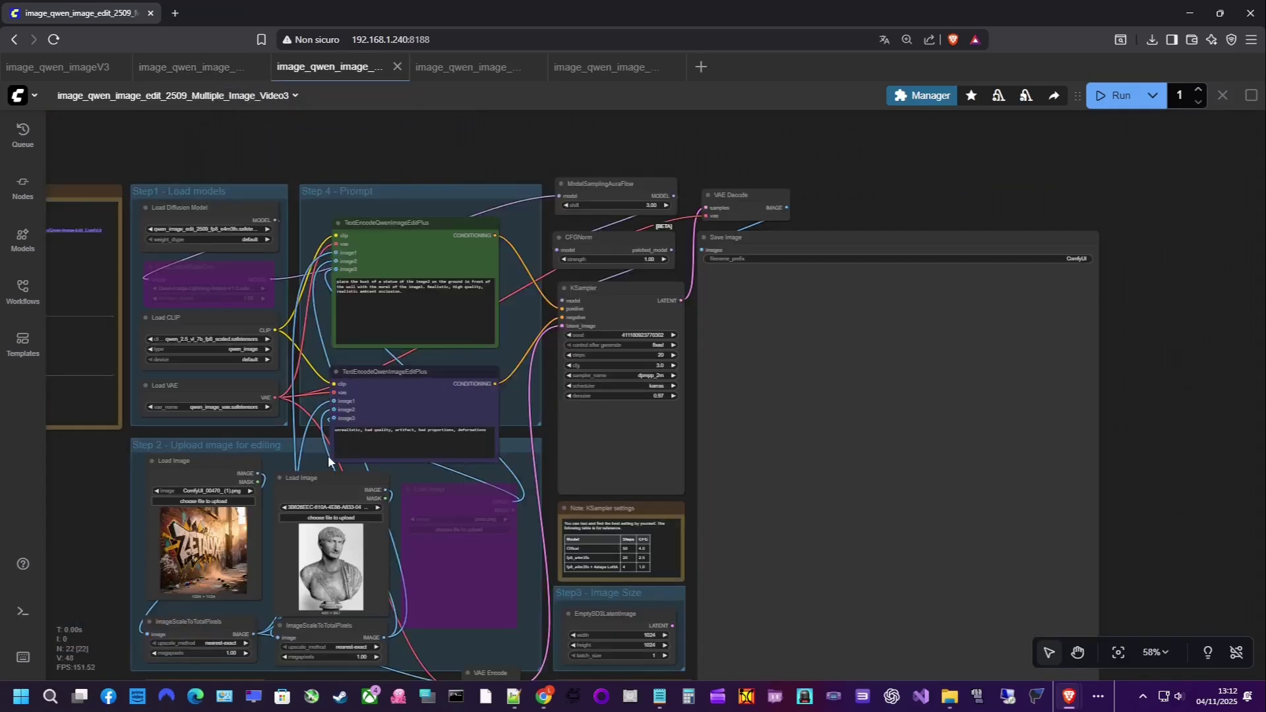
pyautogui.scroll(3, 327, 454)
pyautogui.scroll(-2, 340, 332)
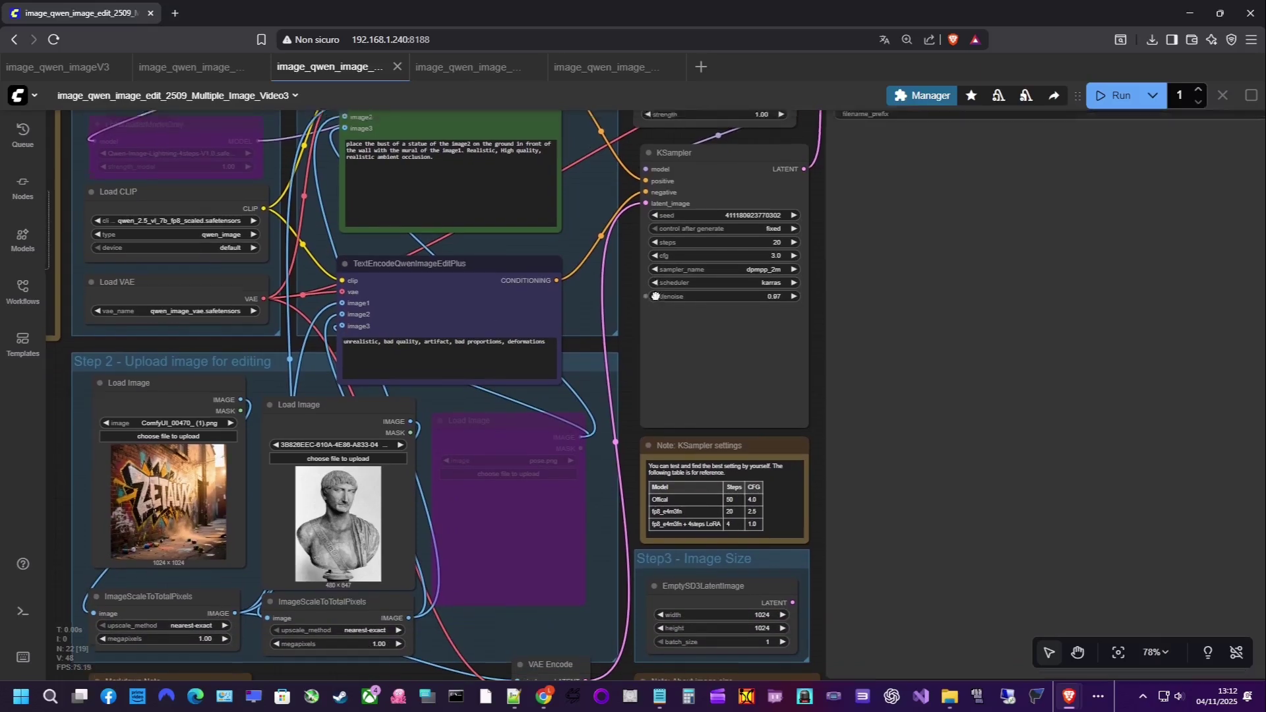
pyautogui.scroll(2, 593, 359)
pyautogui.hscroll(1, 593, 359)
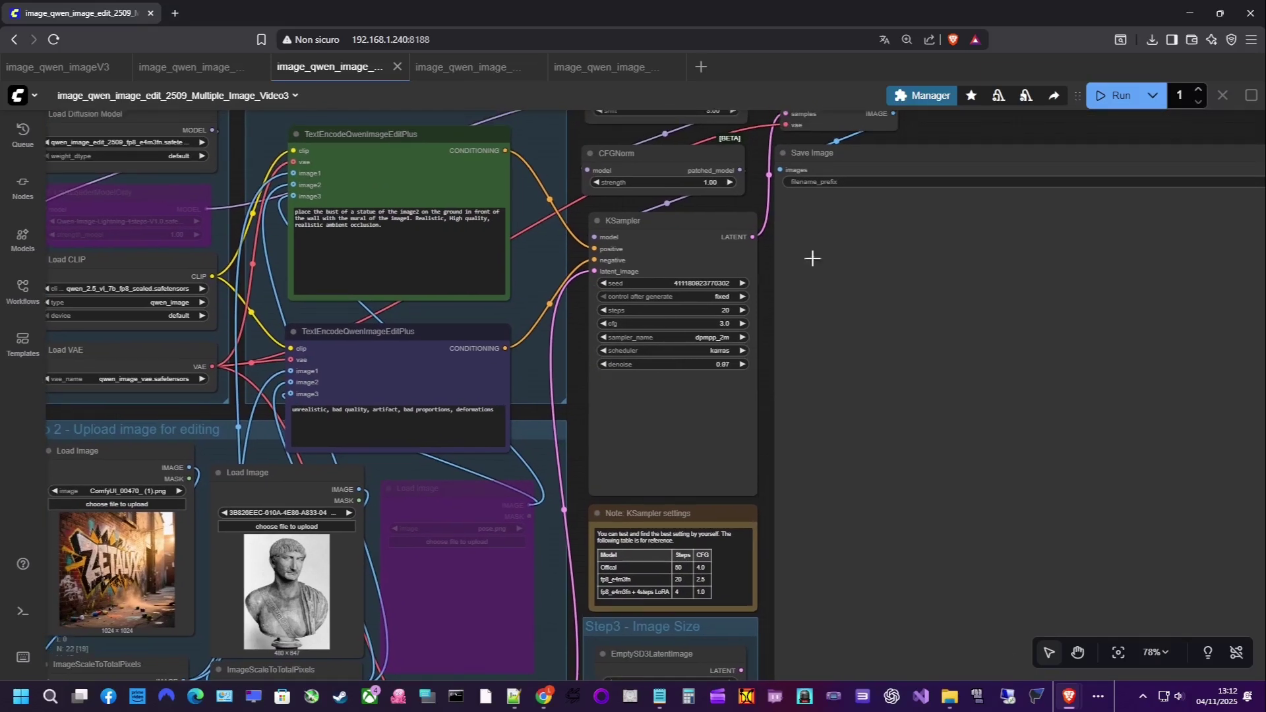
# Run the bust-on-wall edit and bring the Save Image output into view
pyautogui.click(1110, 104)
pyautogui.scroll(-1, 853, 452)
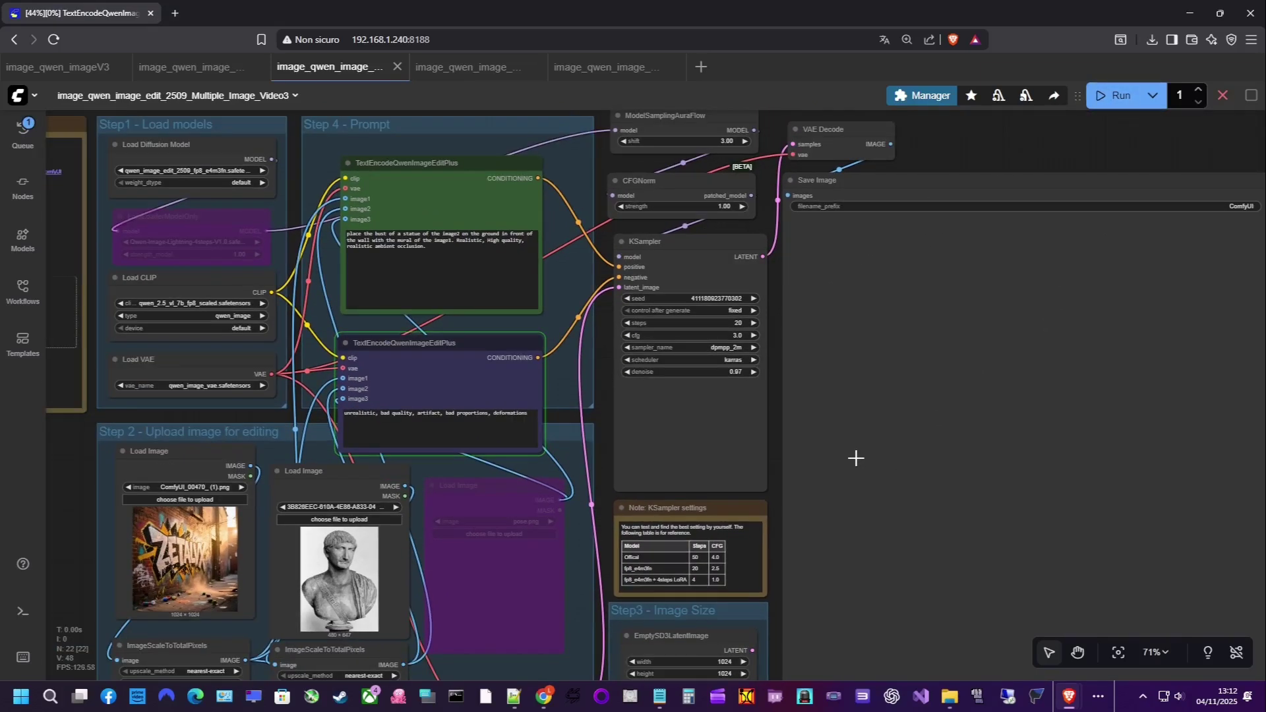
pyautogui.moveTo(853, 453); pyautogui.dragTo(847, 420)
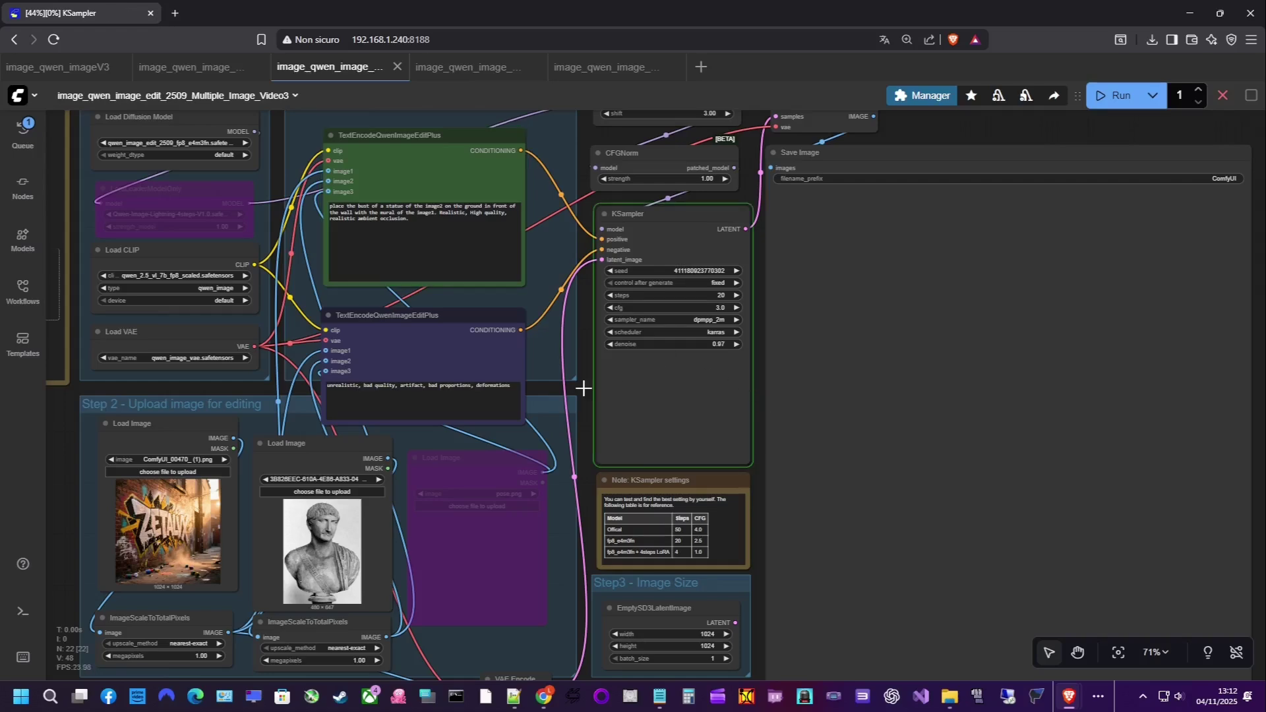
pyautogui.scroll(-1, 557, 383)
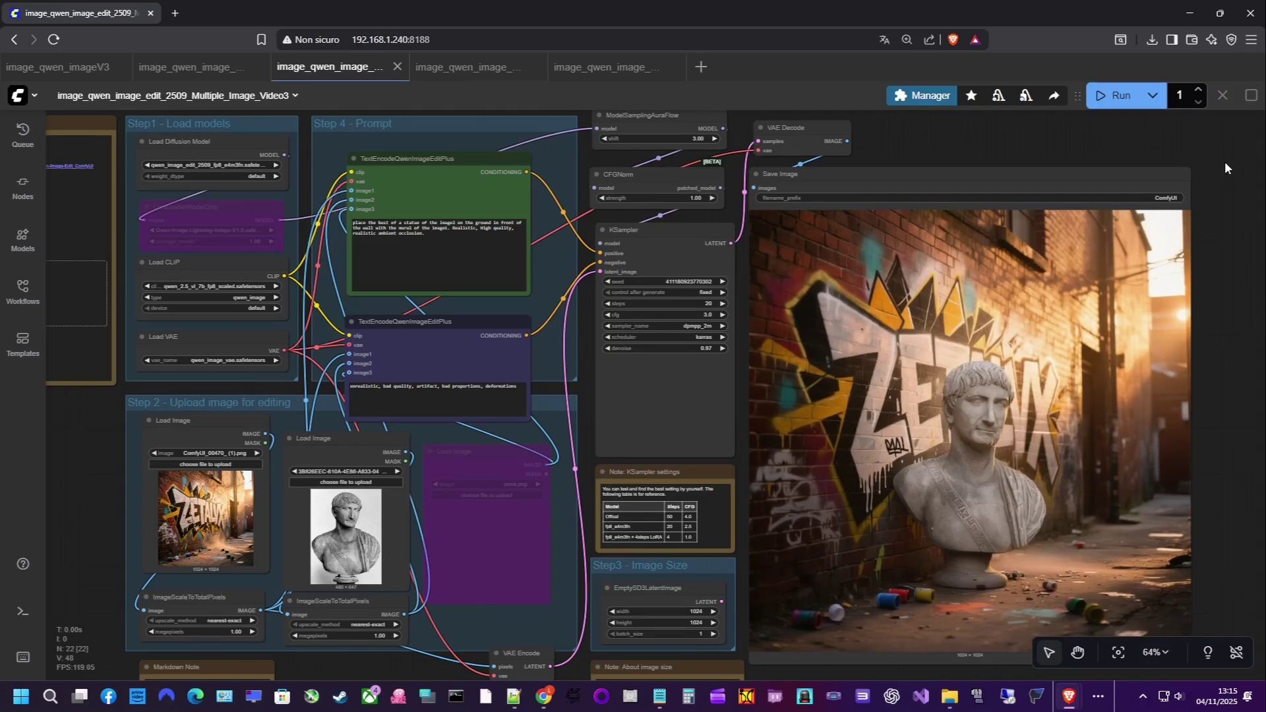
# Open the bust-on-wall result ComfyUI_00495_.png in its own browser tab
pyautogui.click(938, 405)
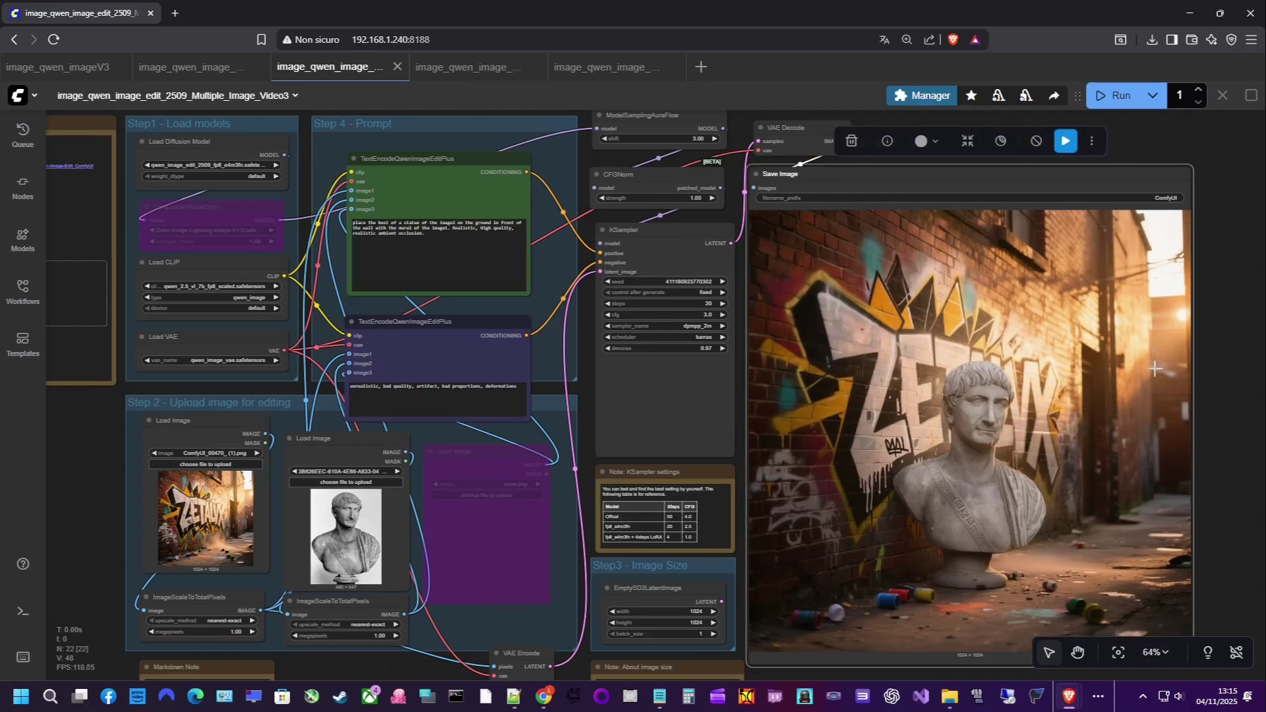
pyautogui.moveTo(1218, 347); pyautogui.dragTo(1149, 315)
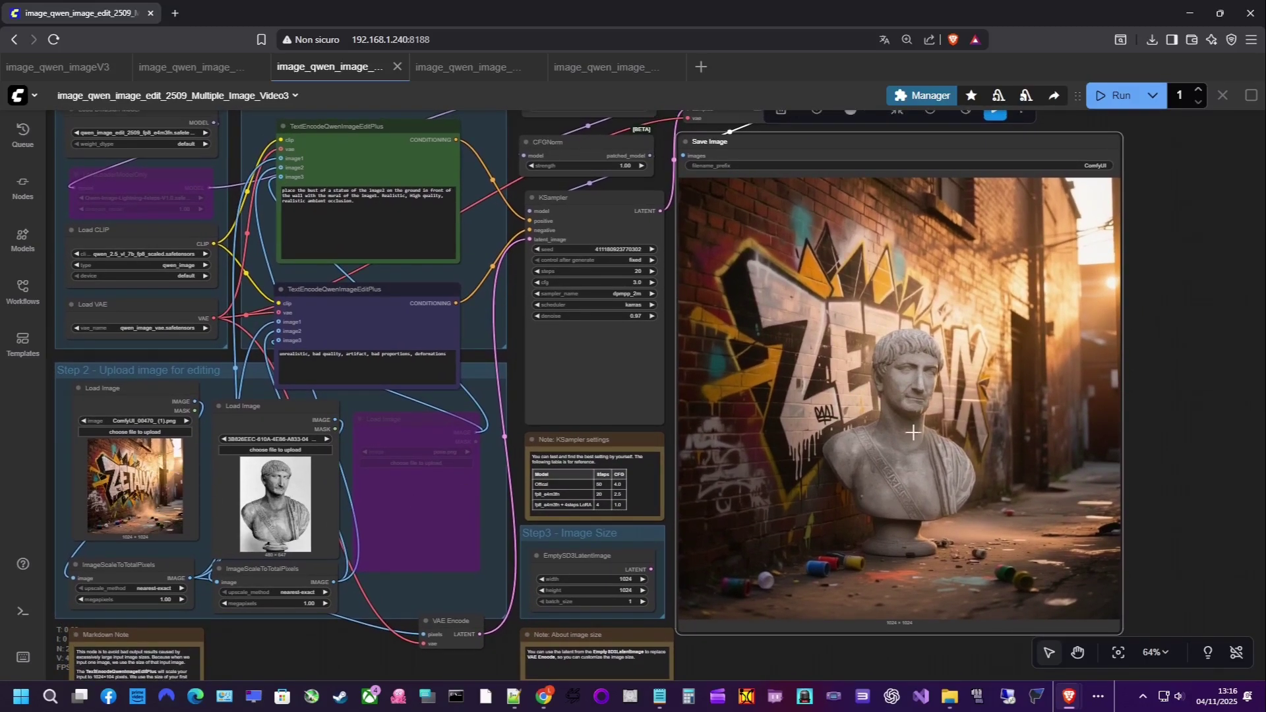
pyautogui.rightClick(883, 371)
pyautogui.click(902, 366)
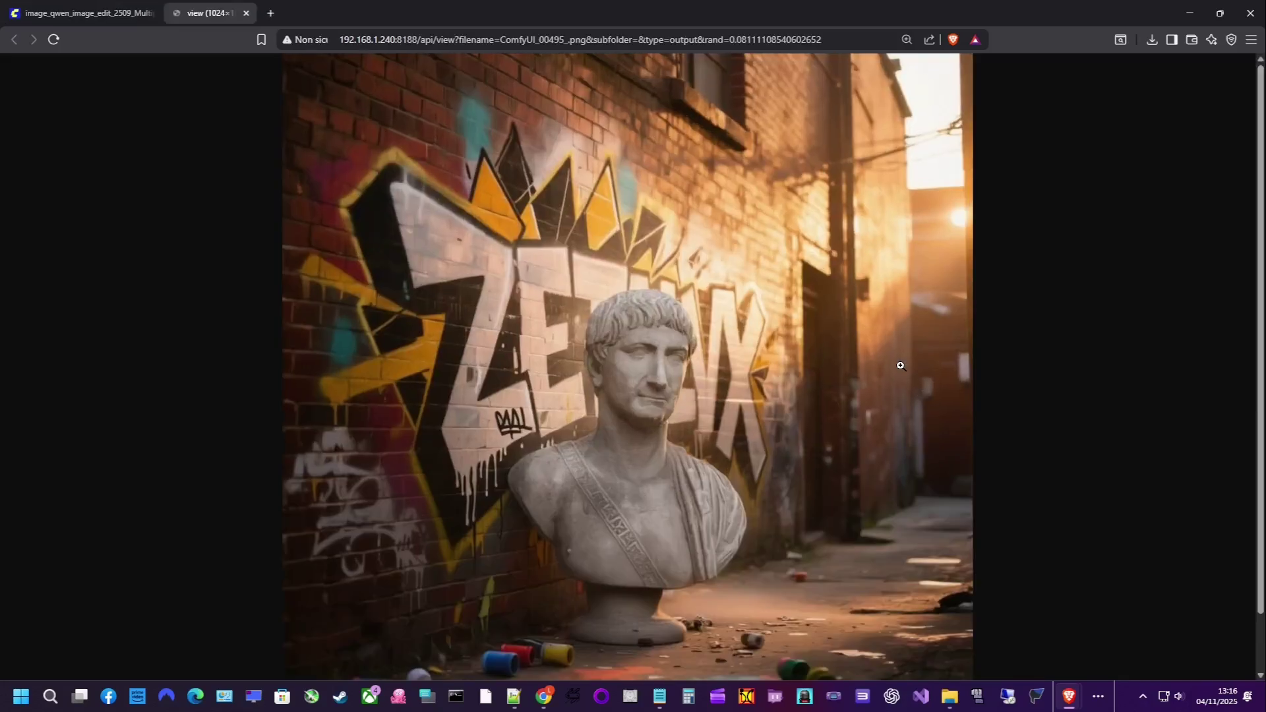
# Inspect the bust result at full size, then close its tab
pyautogui.click(640, 399)
pyautogui.scroll(3, 639, 399)
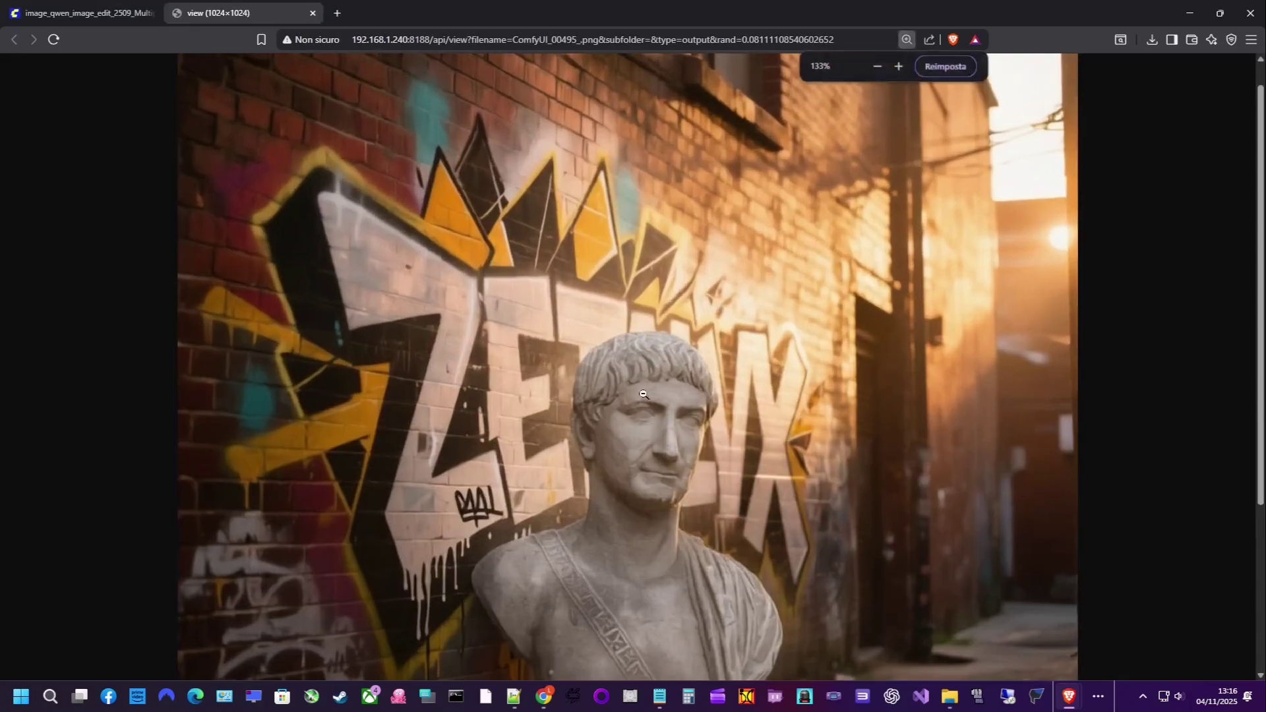
pyautogui.moveTo(1256, 252); pyautogui.dragTo(1251, 305)
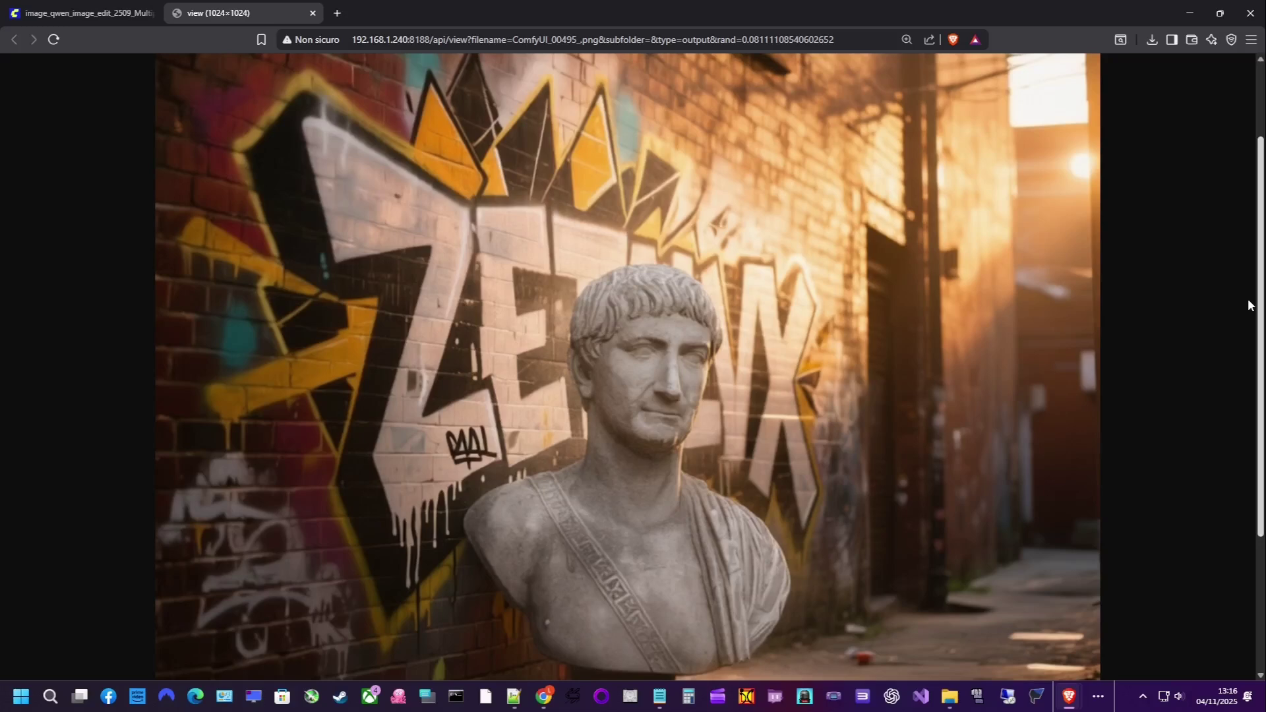
pyautogui.click(596, 391)
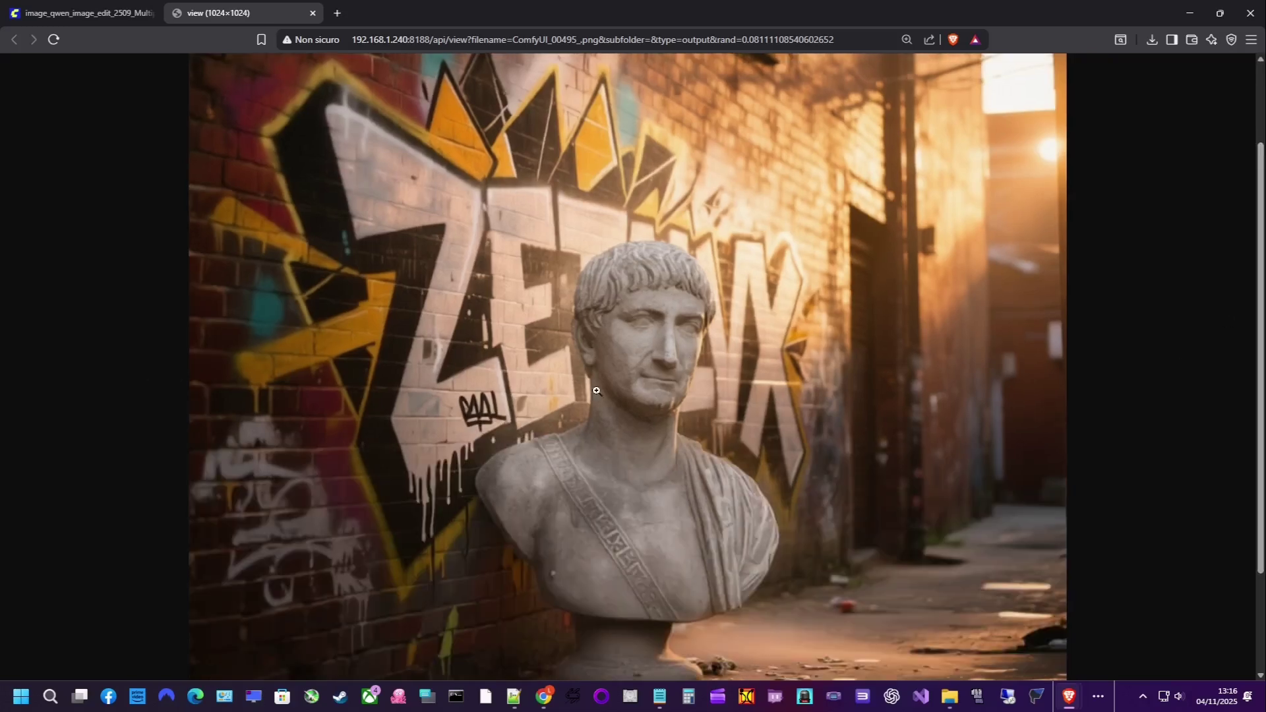
pyautogui.hotkey('ctrl', '-')
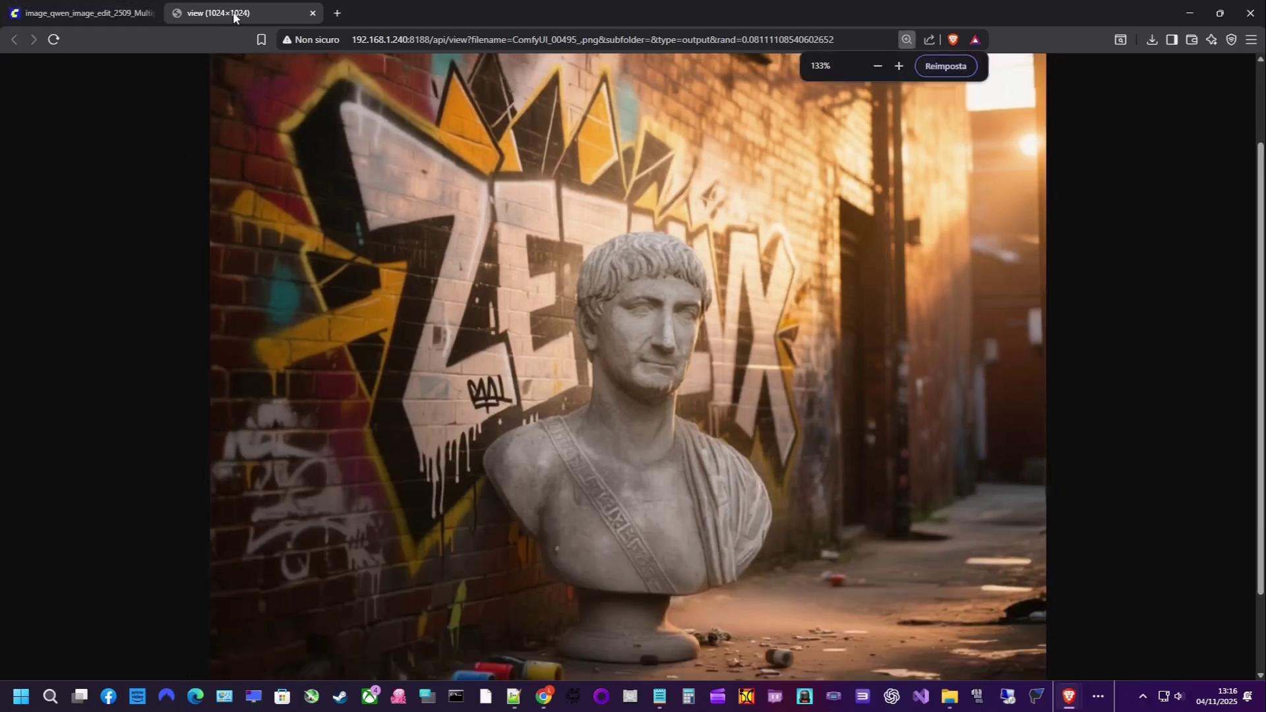
pyautogui.middleClick(231, 16)
# Switch to the image-stitch workflow and run it with Ctrl+Enter
pyautogui.click(550, 70)
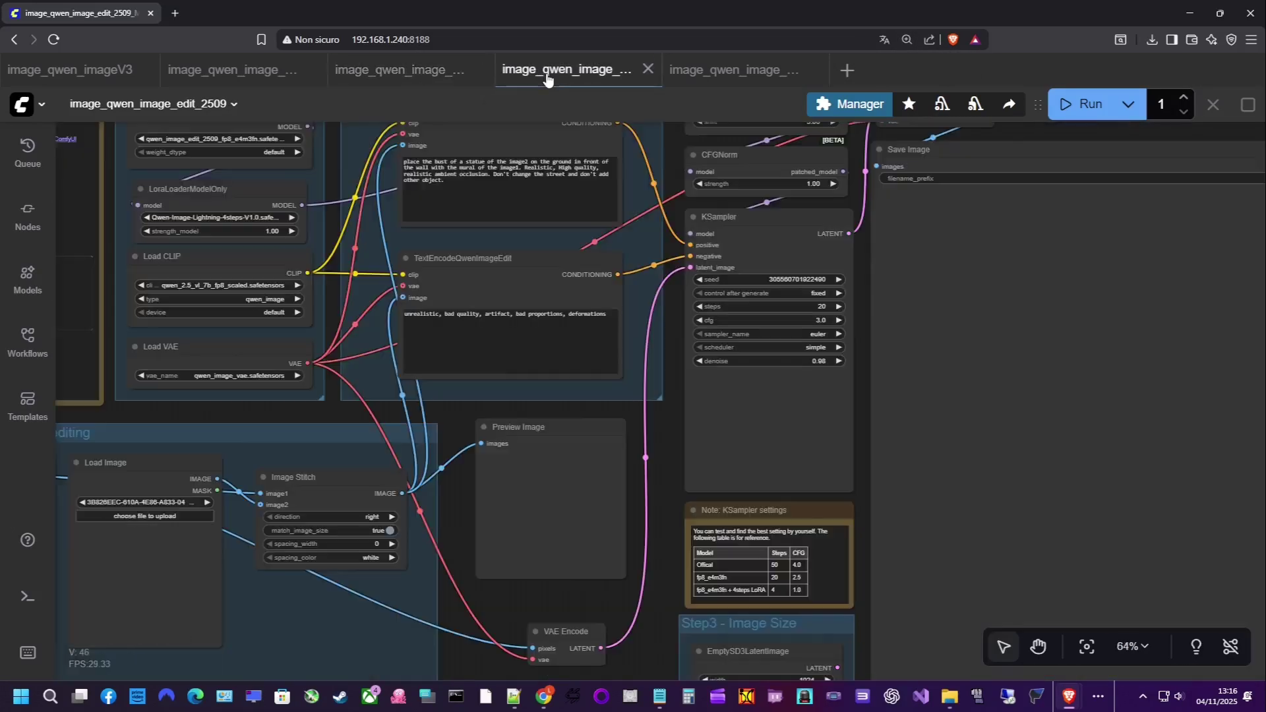
pyautogui.scroll(6, 501, 399)
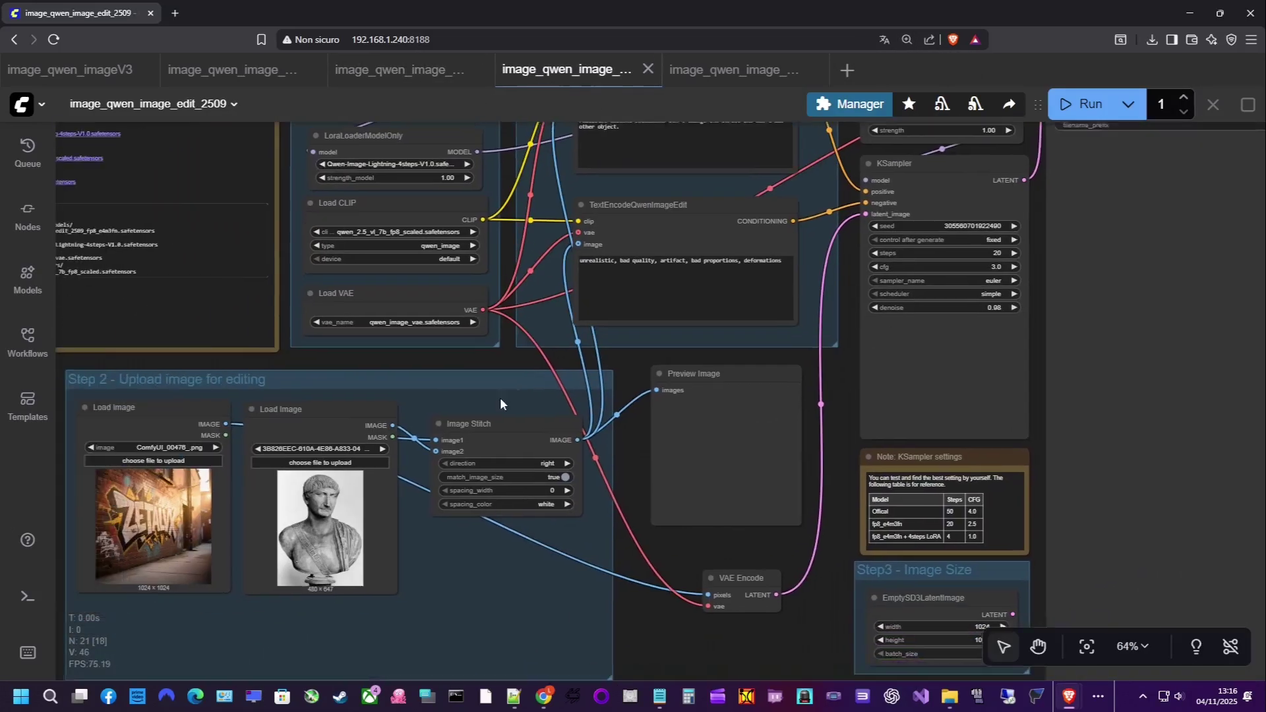
pyautogui.scroll(-7, 496, 434)
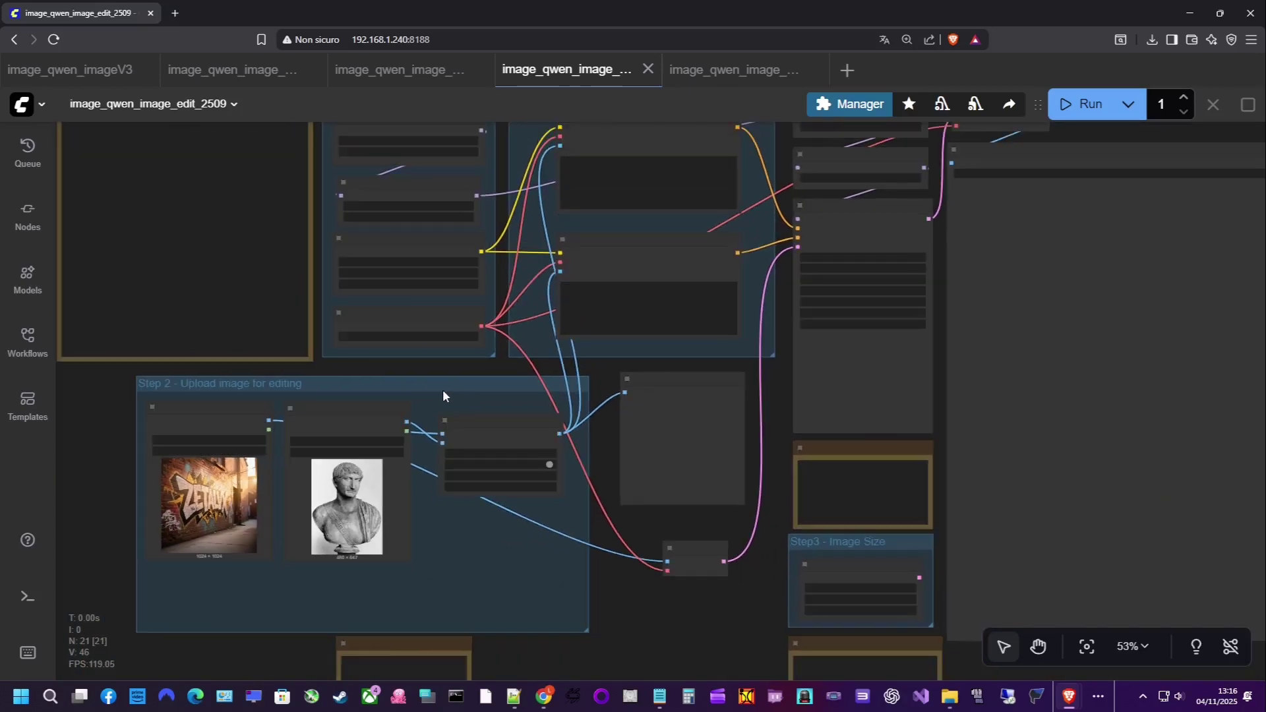
pyautogui.moveTo(443, 396); pyautogui.dragTo(409, 447)
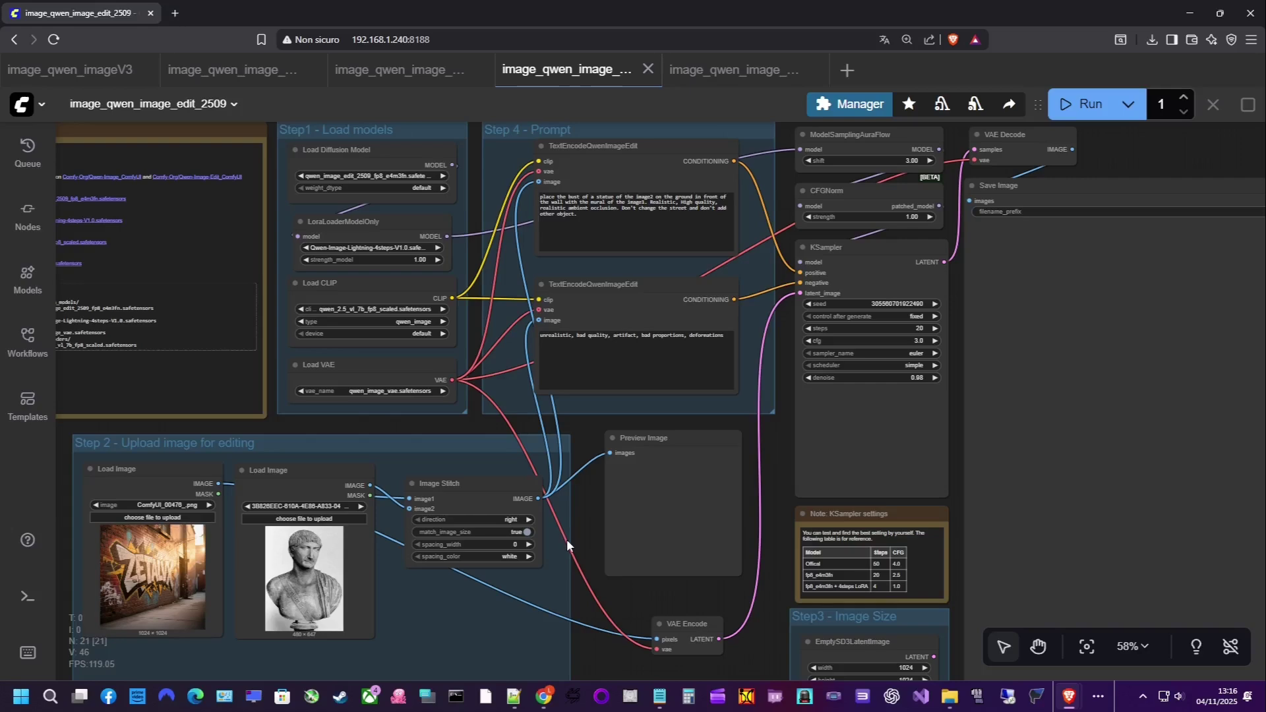
pyautogui.hotkey('ctrl', 'Return')
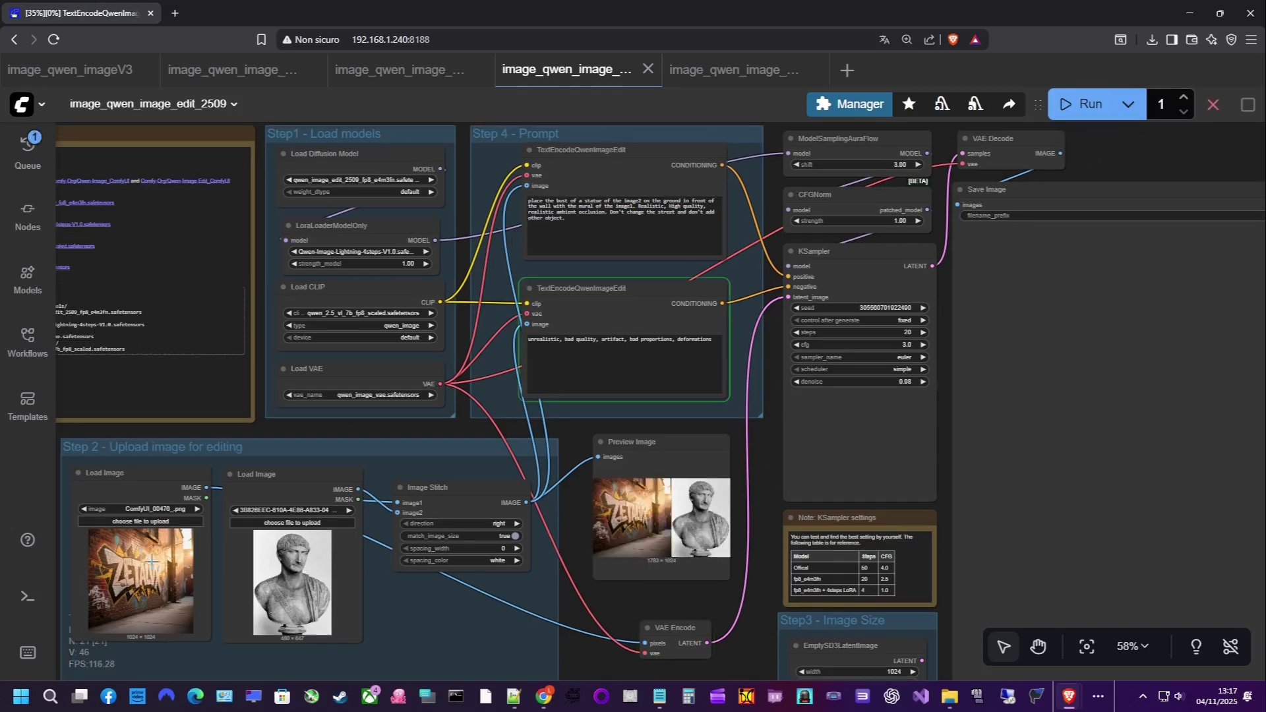
# Check the second Load Image and the stitched preview of the wall and bust images
pyautogui.moveTo(395, 471); pyautogui.dragTo(723, 333)
pyautogui.scroll(7, 723, 333)
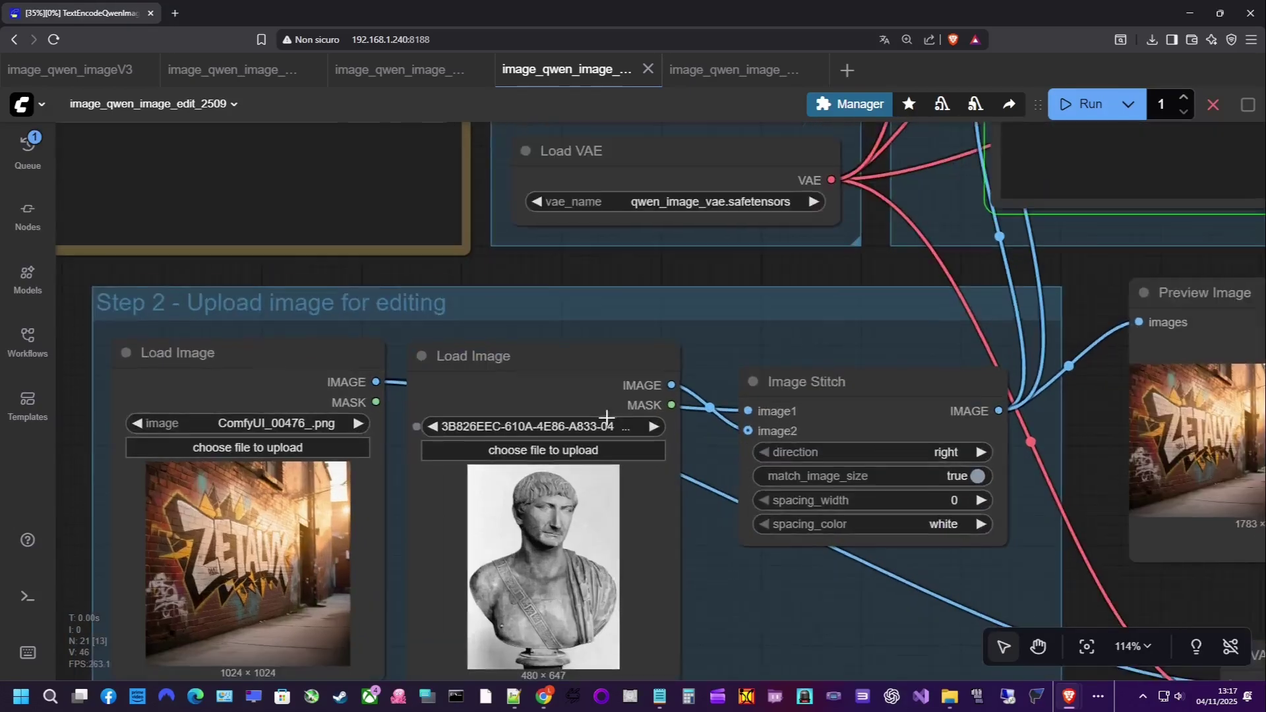
pyautogui.scroll(2, 723, 333)
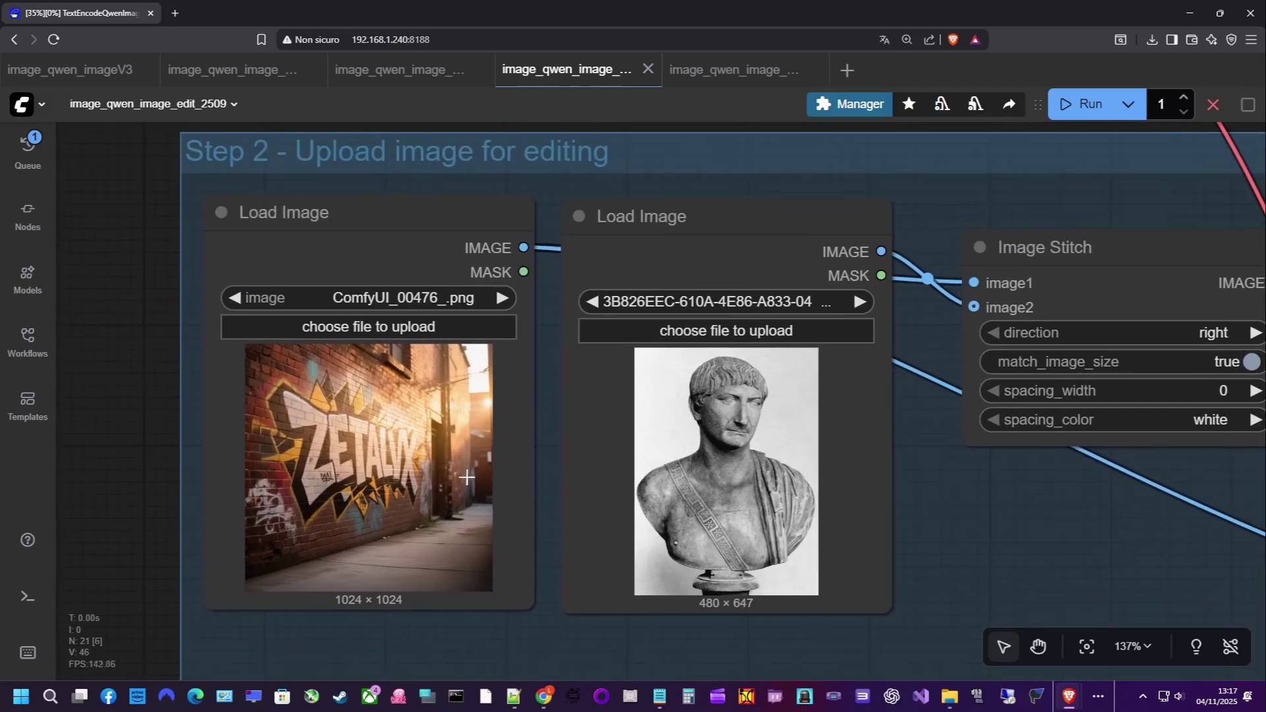
pyautogui.moveTo(957, 405); pyautogui.dragTo(478, 445)
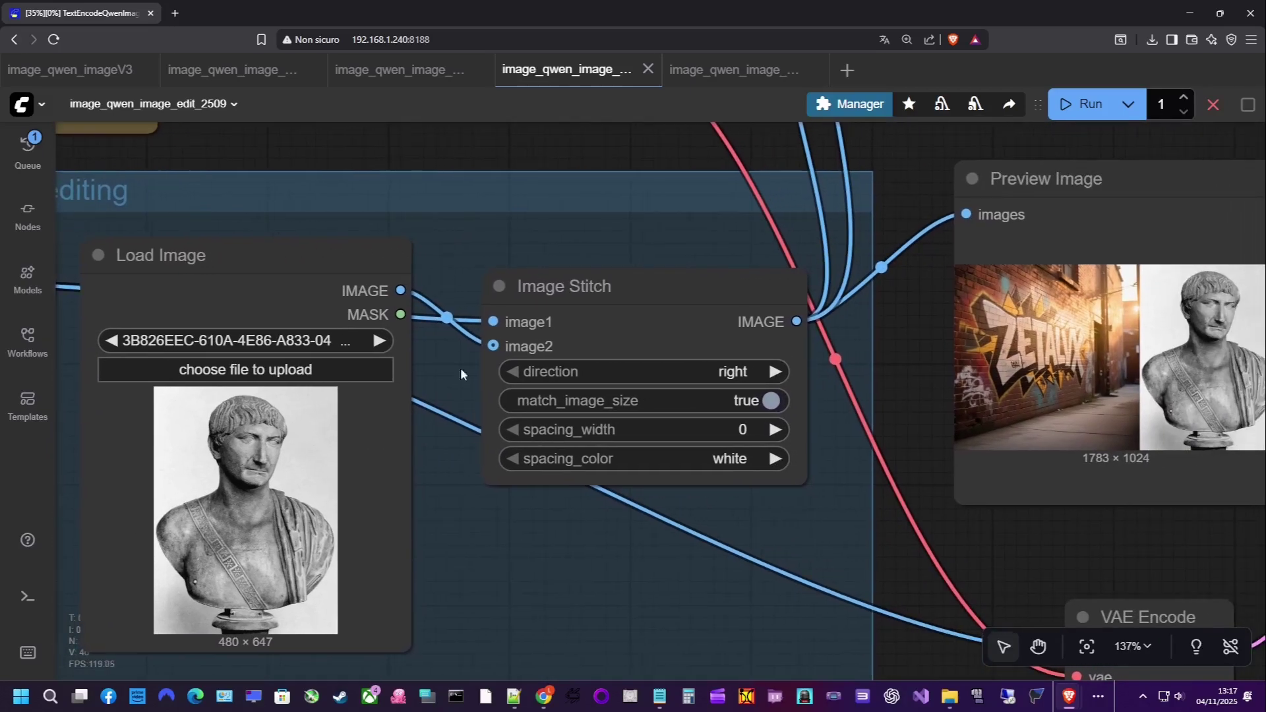
pyautogui.moveTo(901, 361); pyautogui.dragTo(342, 390)
# Review the positive prompt placing the bust on the ground before the mural
pyautogui.scroll(5, 466, 379)
pyautogui.scroll(-14, 487, 486)
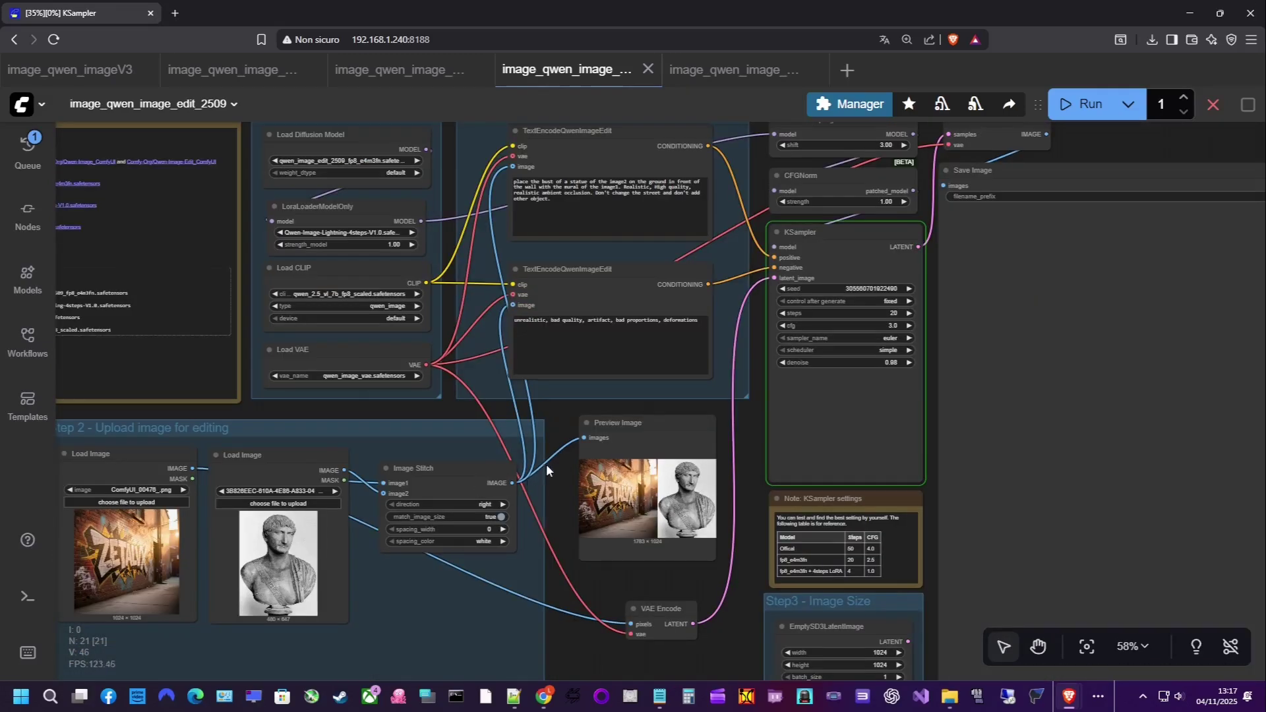
pyautogui.scroll(10, 522, 255)
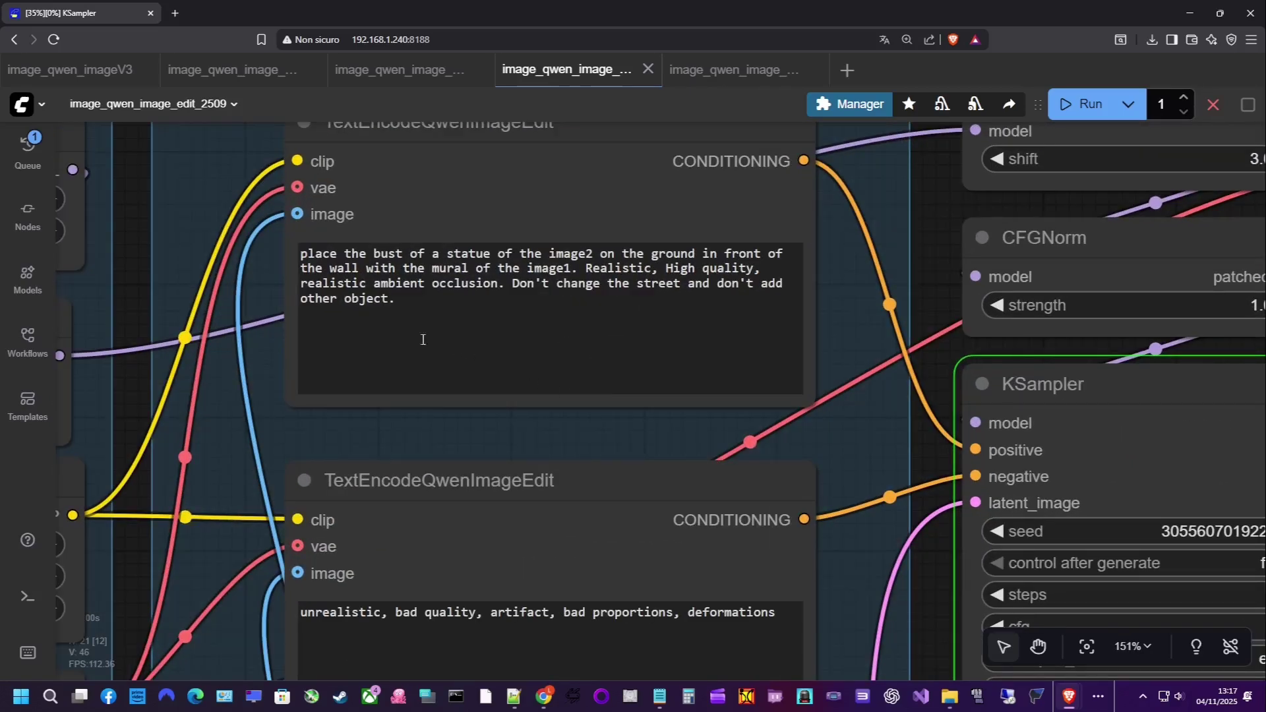
pyautogui.moveTo(422, 340); pyautogui.dragTo(302, 257)
pyautogui.click(540, 348)
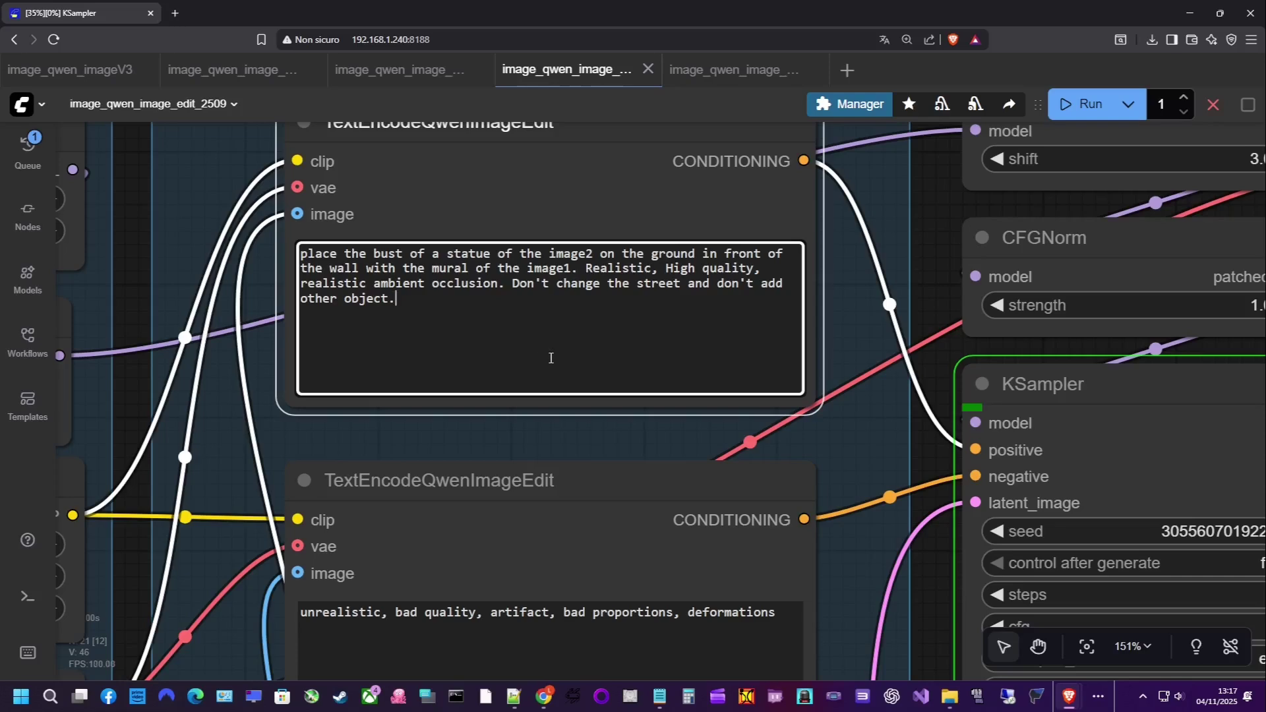
pyautogui.scroll(-10, 551, 358)
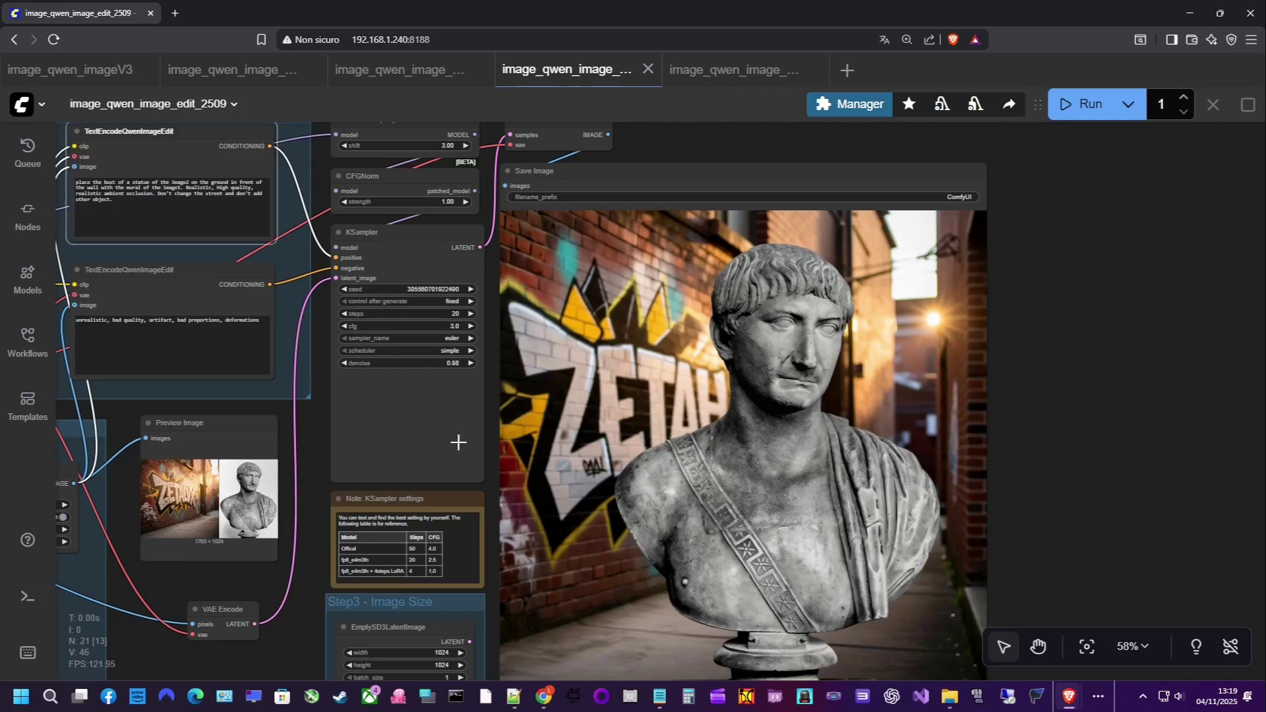
# Open the bust-in-alley result in its own tab, zoom in to inspect it, and close it
pyautogui.moveTo(1041, 508); pyautogui.dragTo(1113, 417)
pyautogui.rightClick(816, 346)
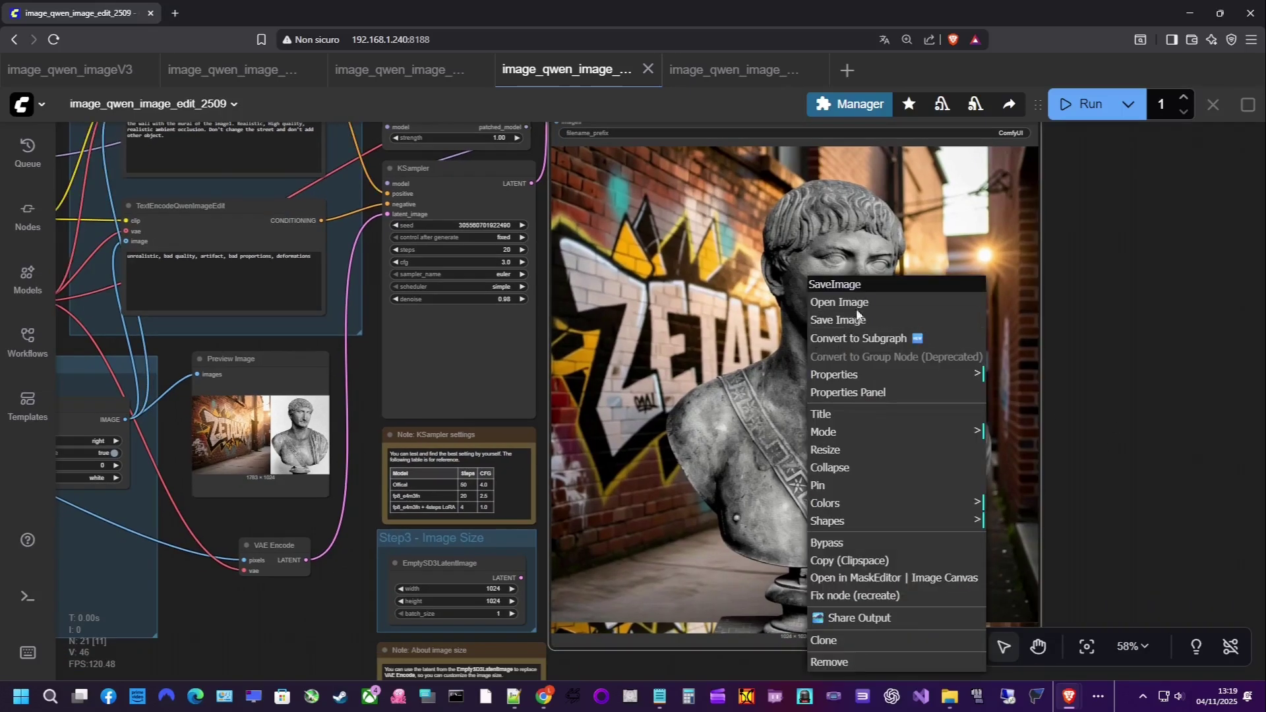
pyautogui.click(856, 308)
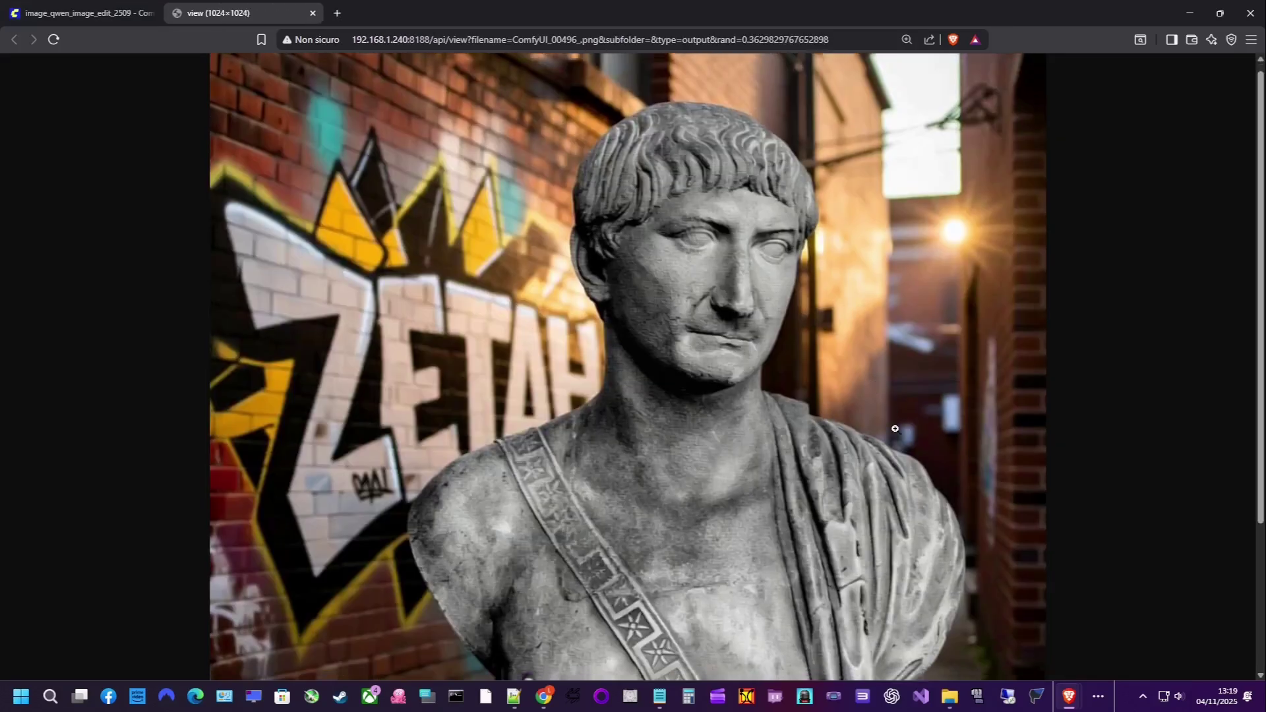
pyautogui.click(905, 473)
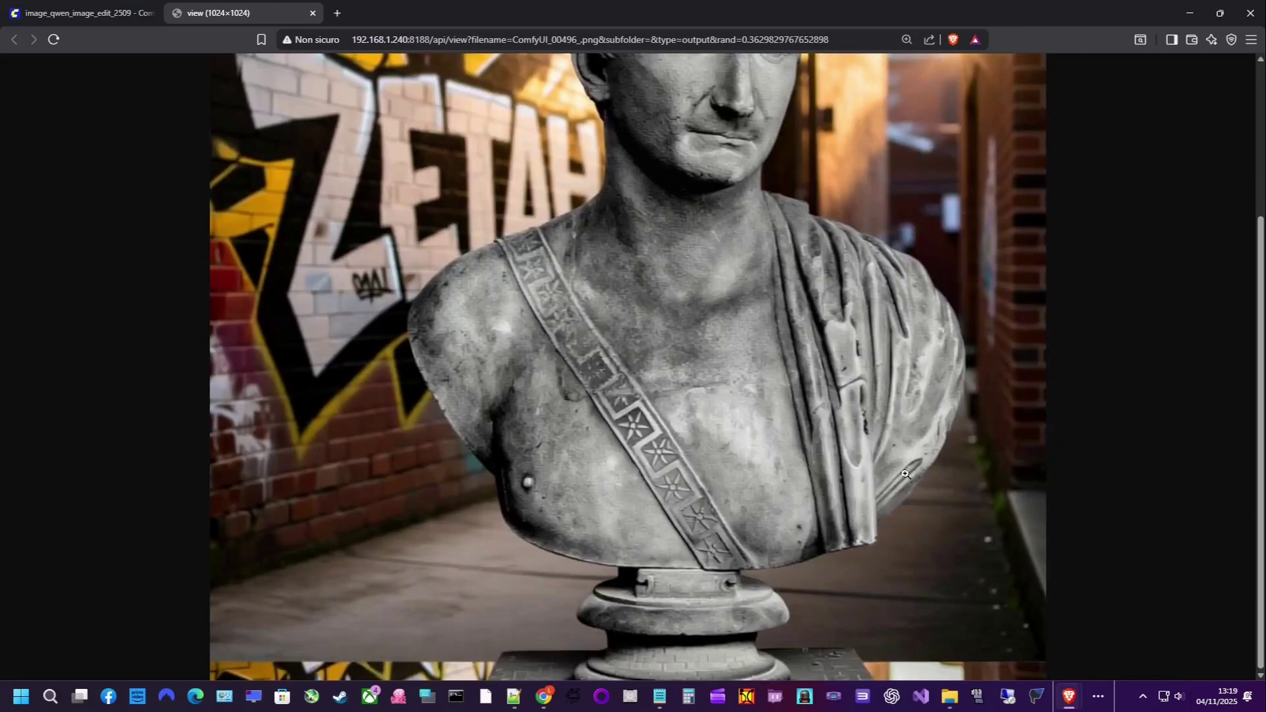
pyautogui.scroll(2, 892, 489)
pyautogui.scroll(1, 887, 481)
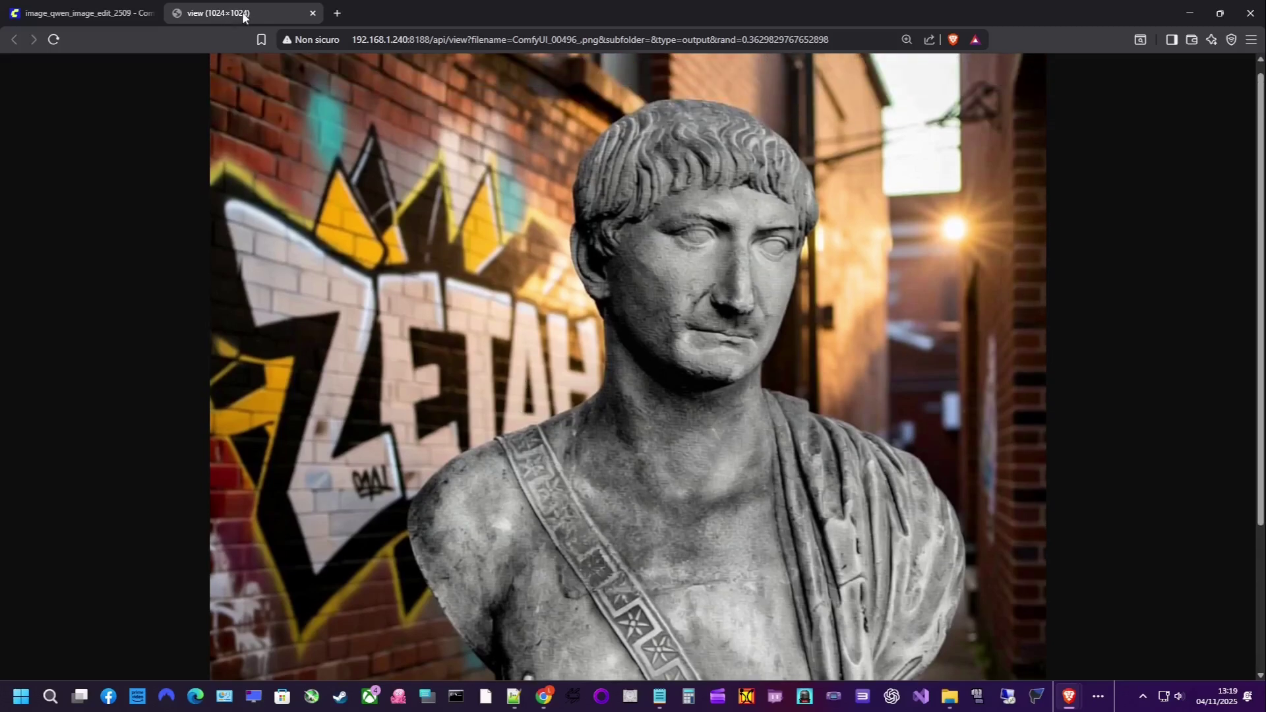
pyautogui.click(312, 13)
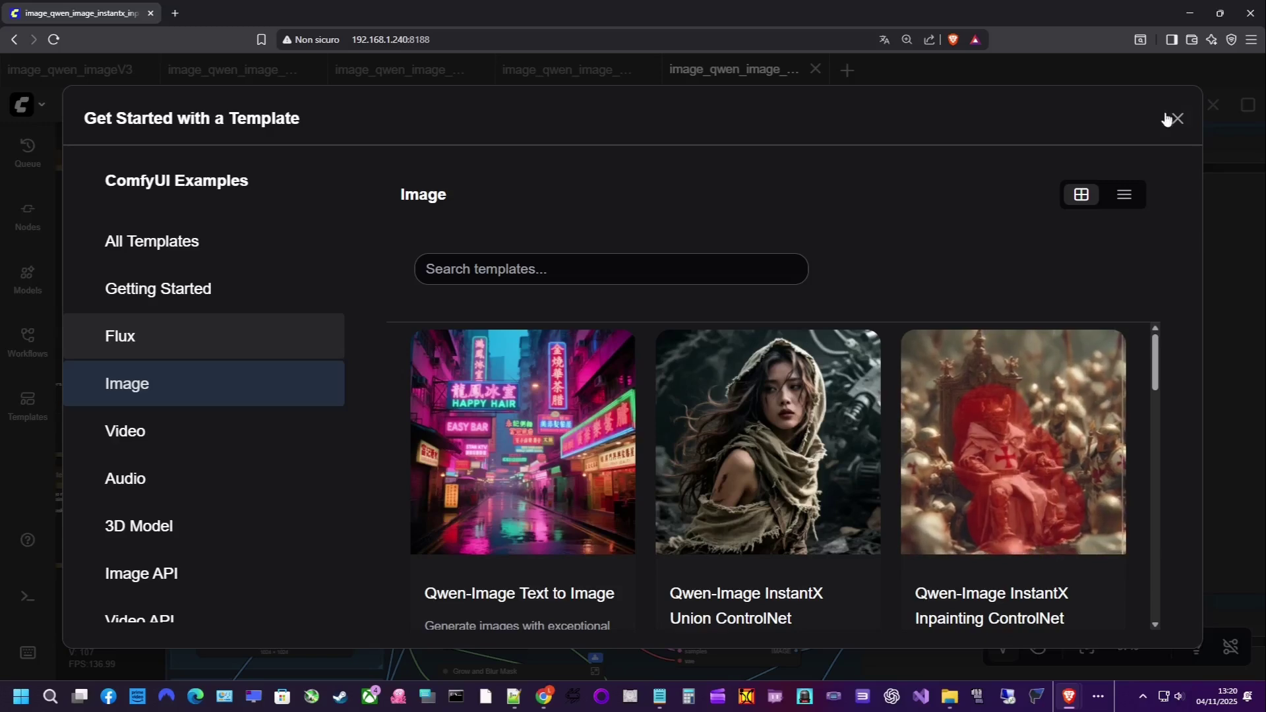
# Close the template gallery and reposition the inpainting workflow on the canvas
pyautogui.click(1177, 119)
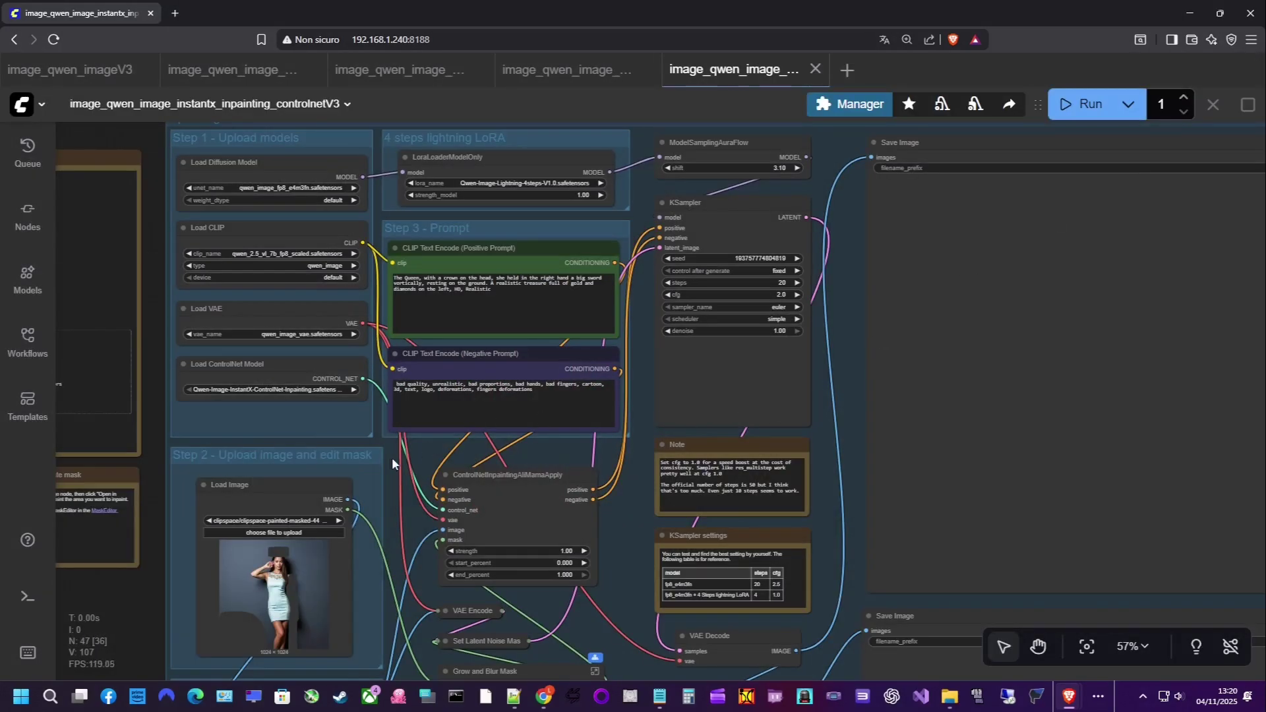
pyautogui.moveTo(392, 457); pyautogui.dragTo(431, 405)
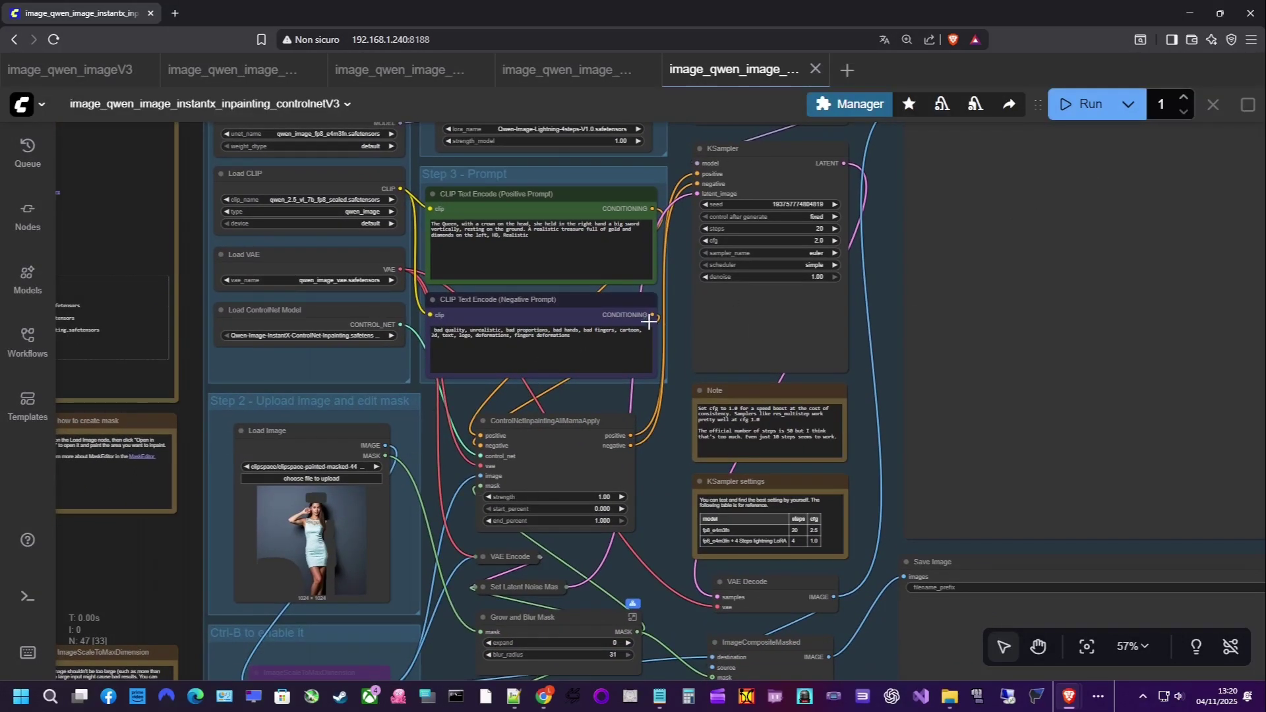
pyautogui.moveTo(697, 339); pyautogui.dragTo(640, 379)
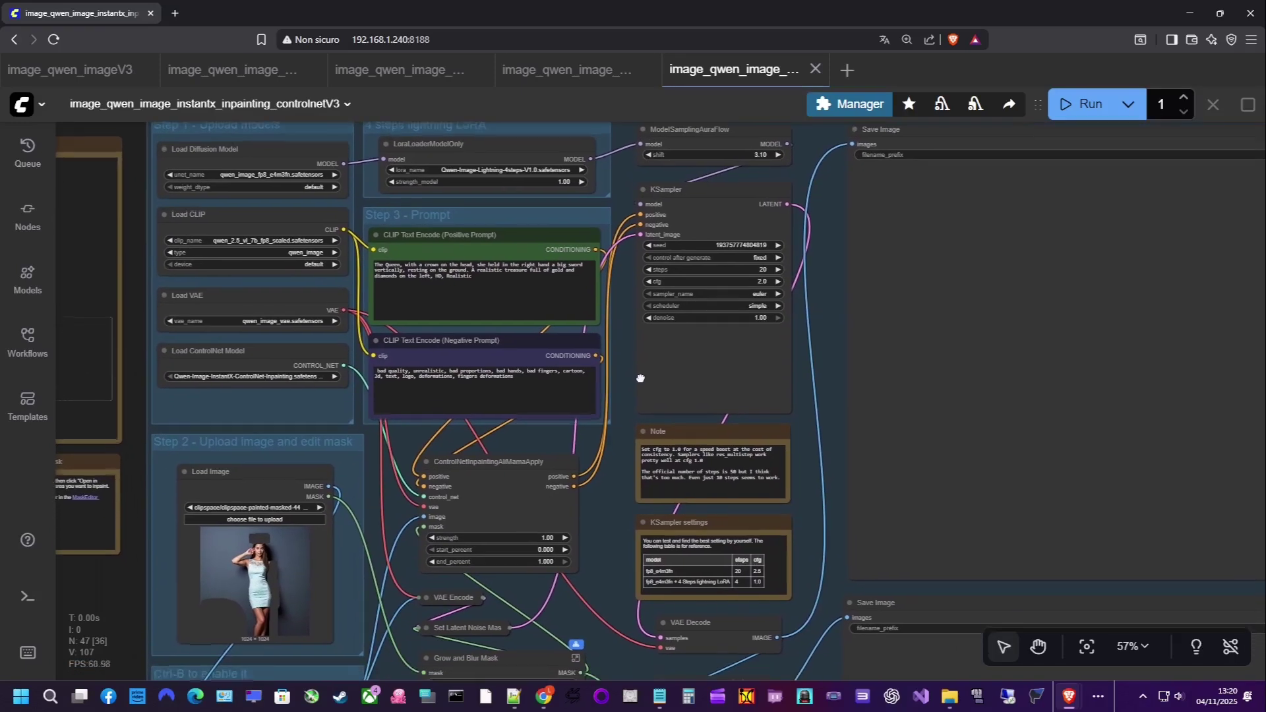
# View the masked woman photo in its own tab, then open it in the MaskEditor
pyautogui.rightClick(262, 554)
pyautogui.click(283, 327)
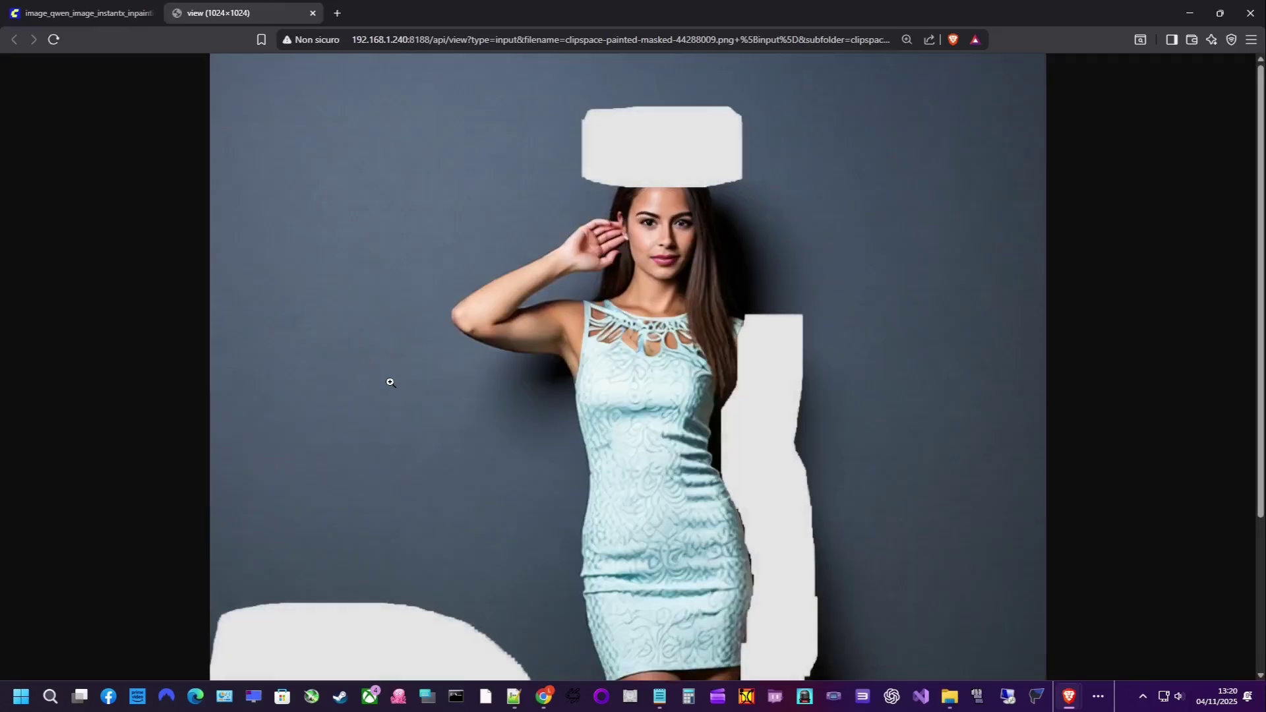
pyautogui.scroll(-3, 546, 610)
pyautogui.scroll(3, 851, 527)
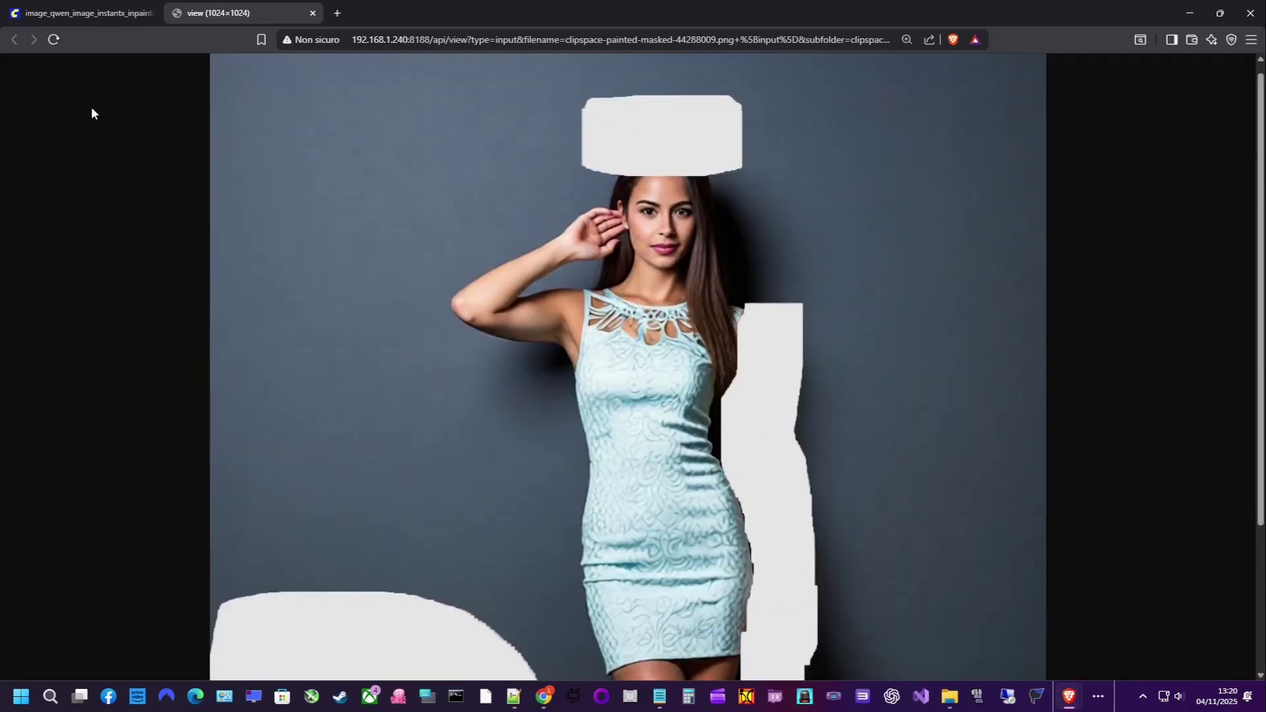
pyautogui.middleClick(232, 12)
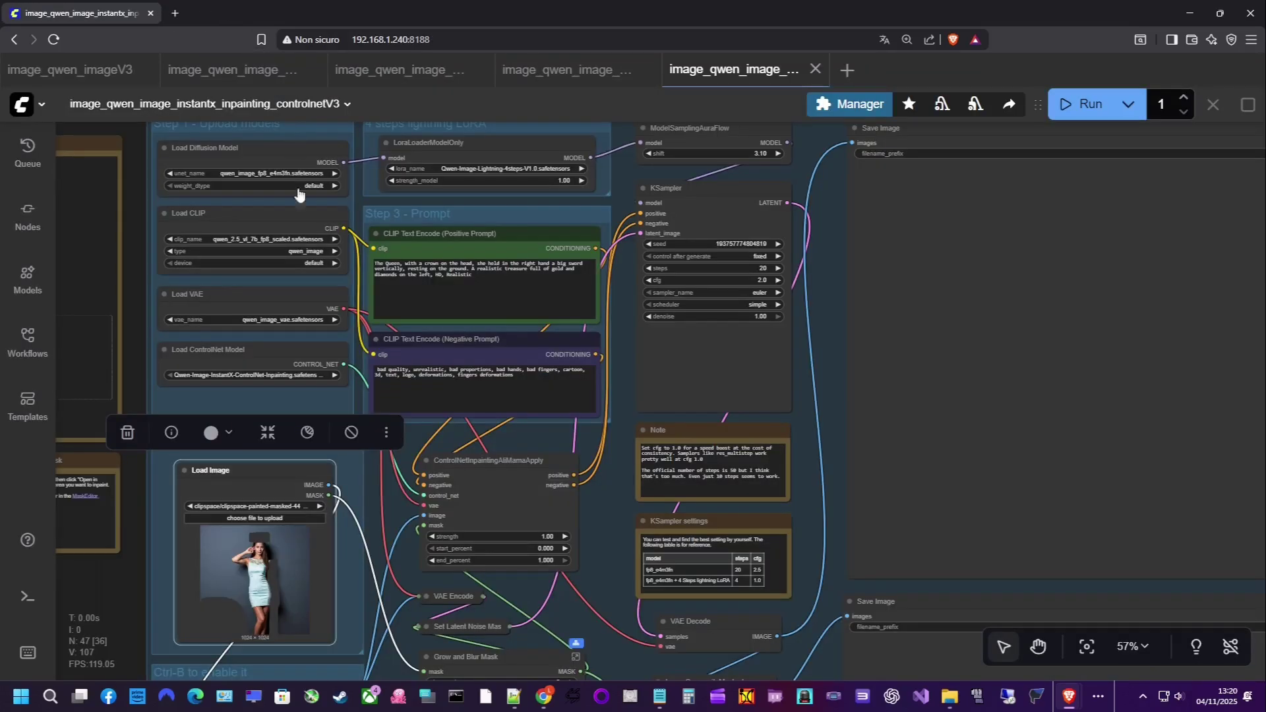
pyautogui.rightClick(289, 555)
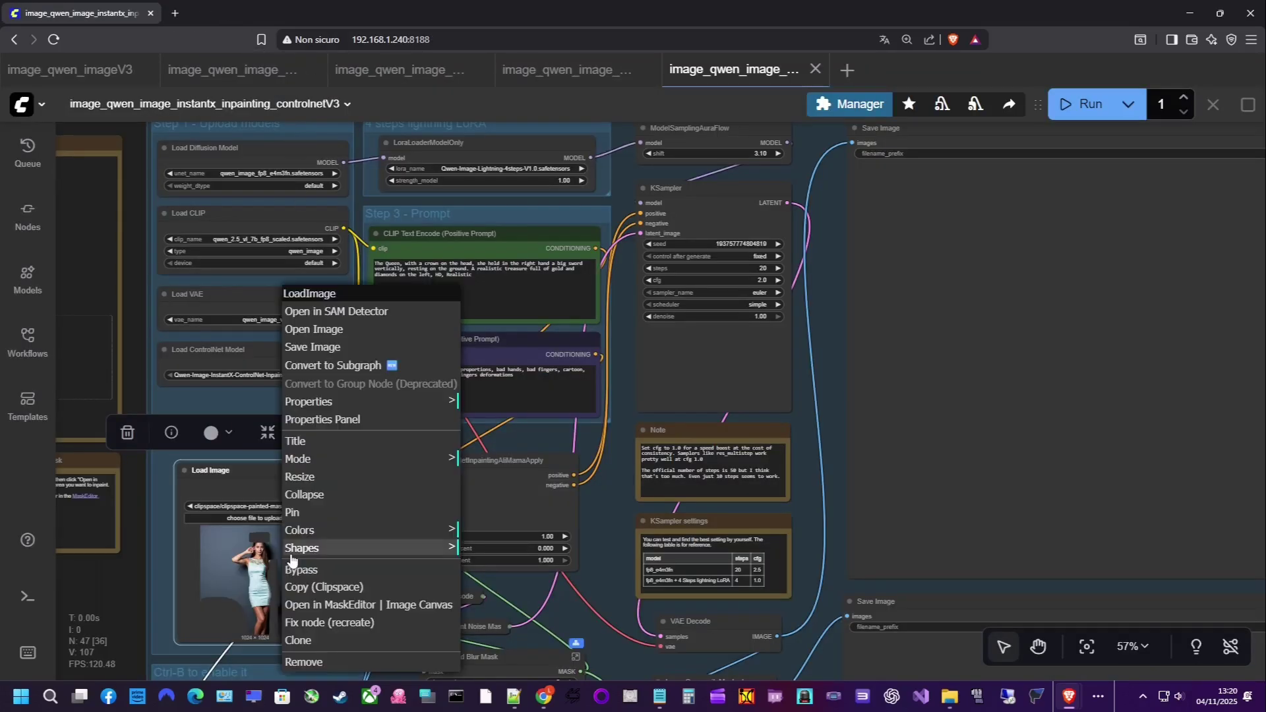
pyautogui.click(395, 604)
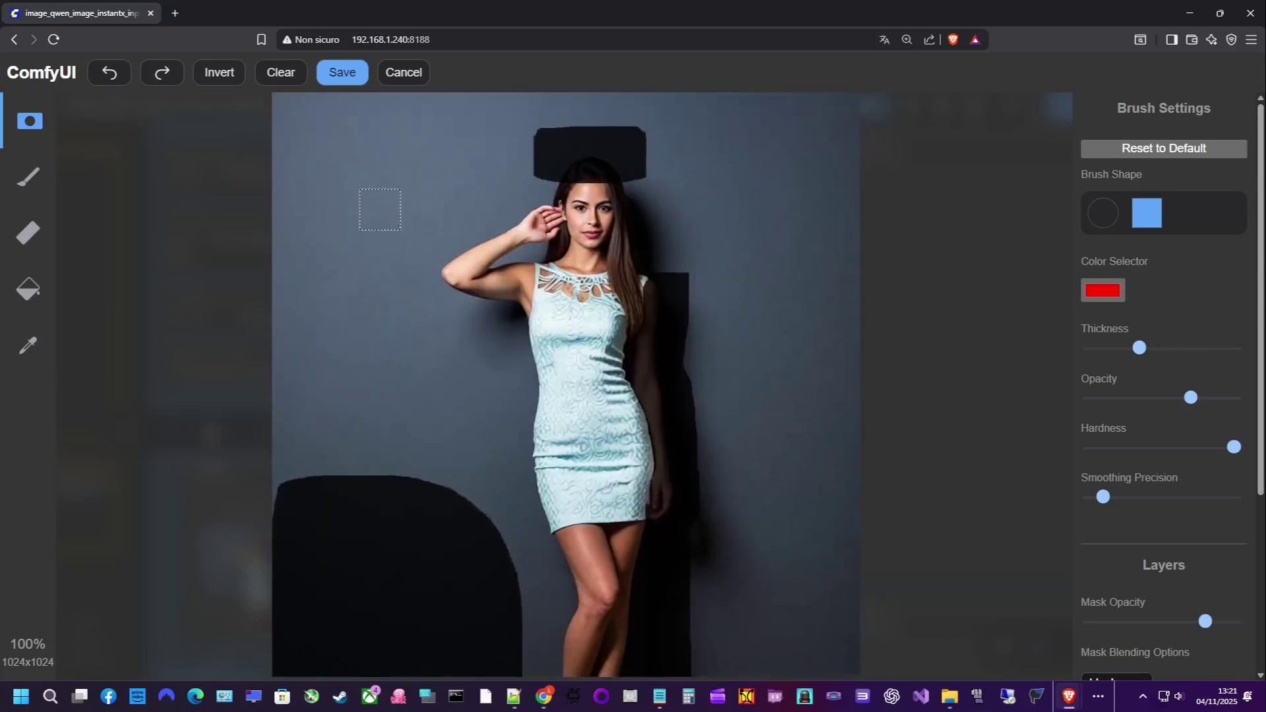
# Check the crown, sword and treasure chest phrases in the positive prompt, then run the inpainting workflow
pyautogui.click(343, 72)
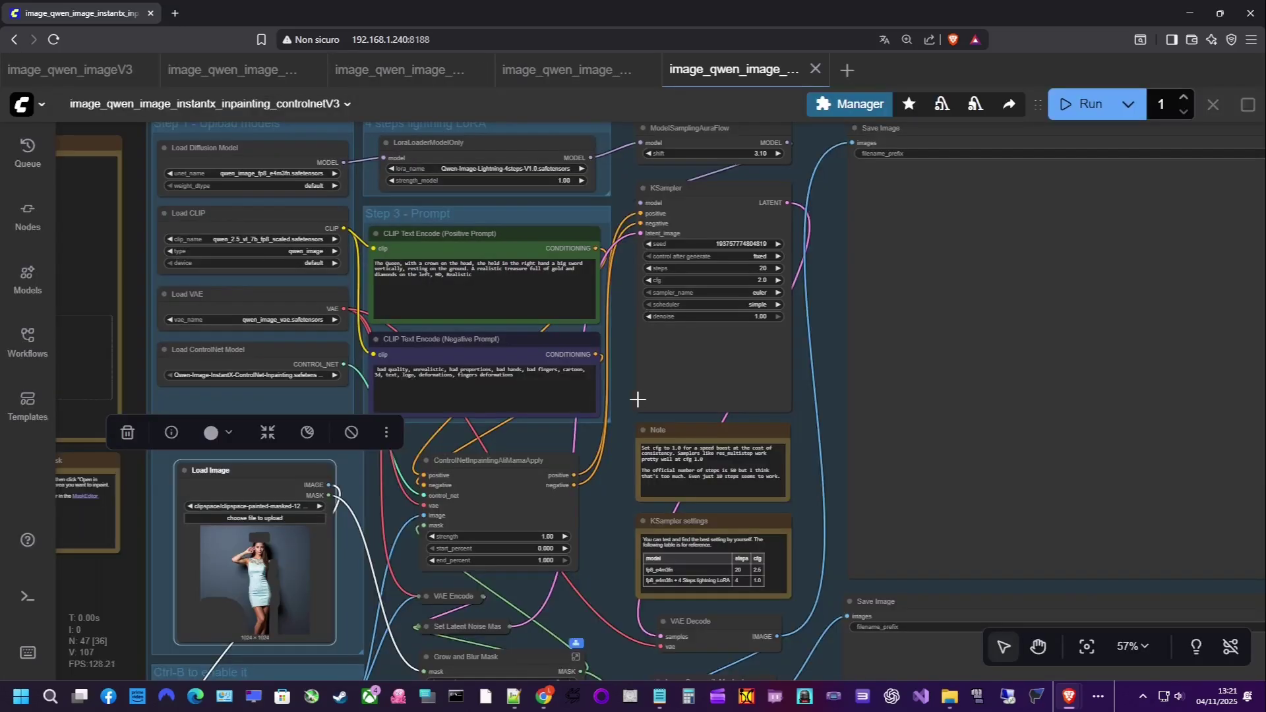
pyautogui.scroll(5, 479, 278)
pyautogui.moveTo(307, 217)
pyautogui.mouseDown()
pyautogui.moveTo(475, 216)
pyautogui.moveTo(304, 231)
pyautogui.mouseUp()
pyautogui.moveTo(465, 230); pyautogui.dragTo(367, 244)
pyautogui.scroll(-8, 542, 257)
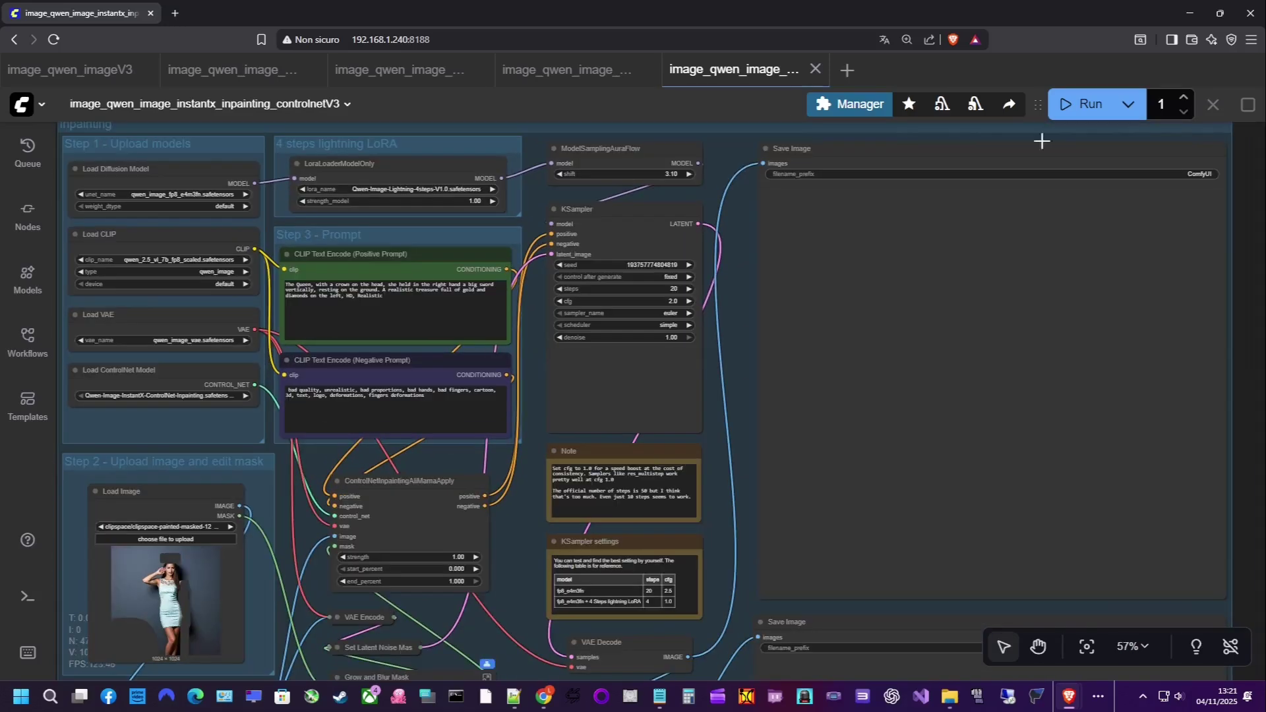
pyautogui.click(1081, 104)
# Place Load Image beside the mask preview and zoom into the Save Image result of the crowned woman
pyautogui.moveTo(626, 403); pyautogui.dragTo(706, 239)
pyautogui.scroll(2, 342, 264)
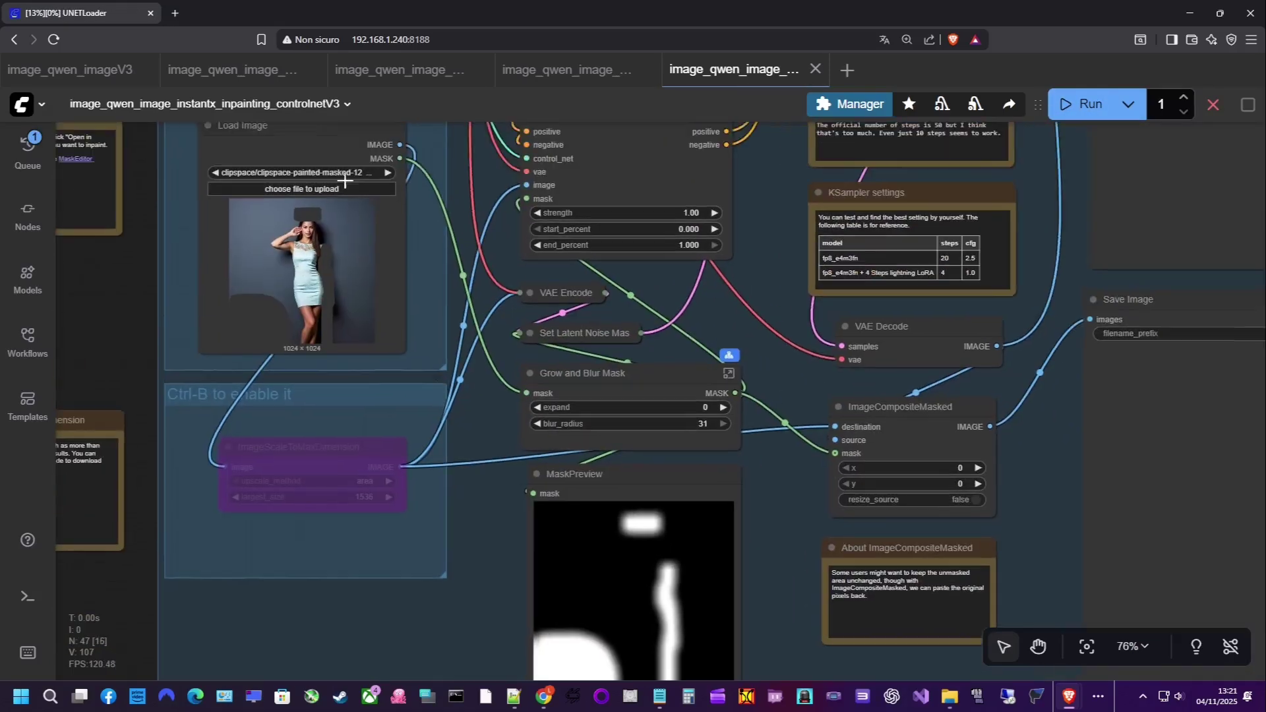
pyautogui.moveTo(263, 135); pyautogui.dragTo(363, 465)
pyautogui.scroll(3, 521, 368)
pyautogui.scroll(-2, 660, 382)
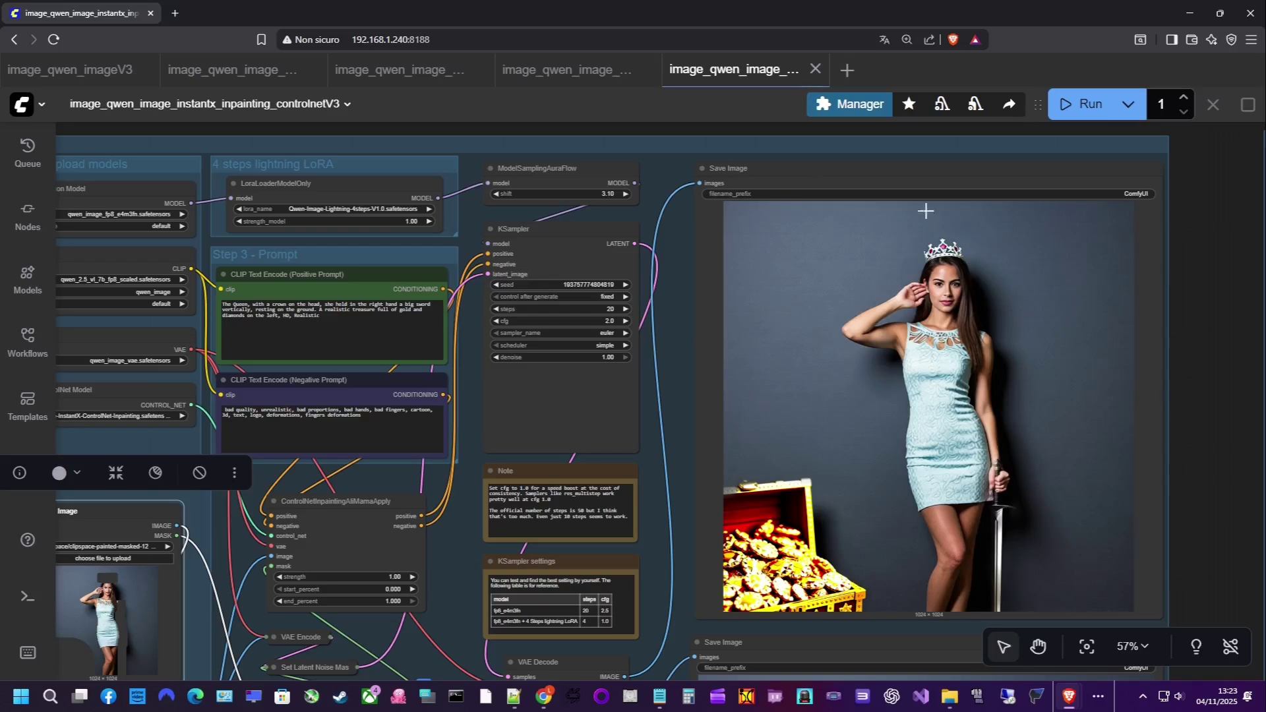
pyautogui.scroll(5, 959, 381)
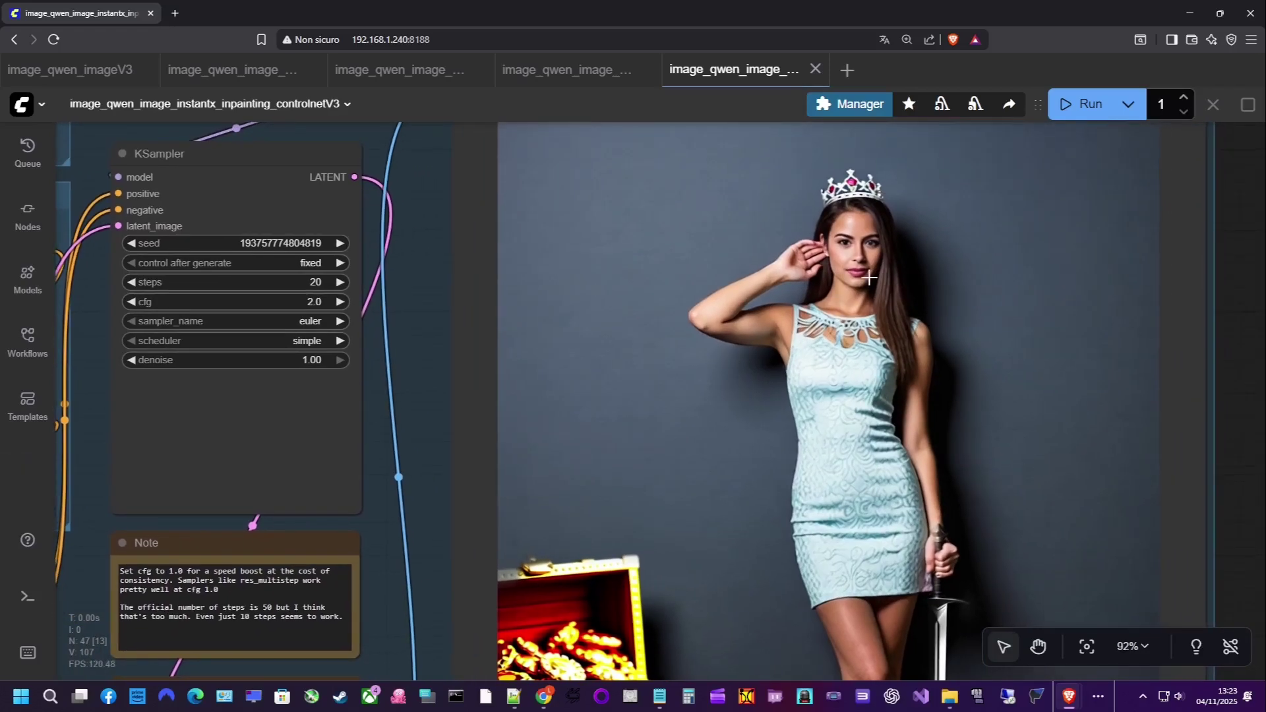
pyautogui.scroll(-3, 869, 278)
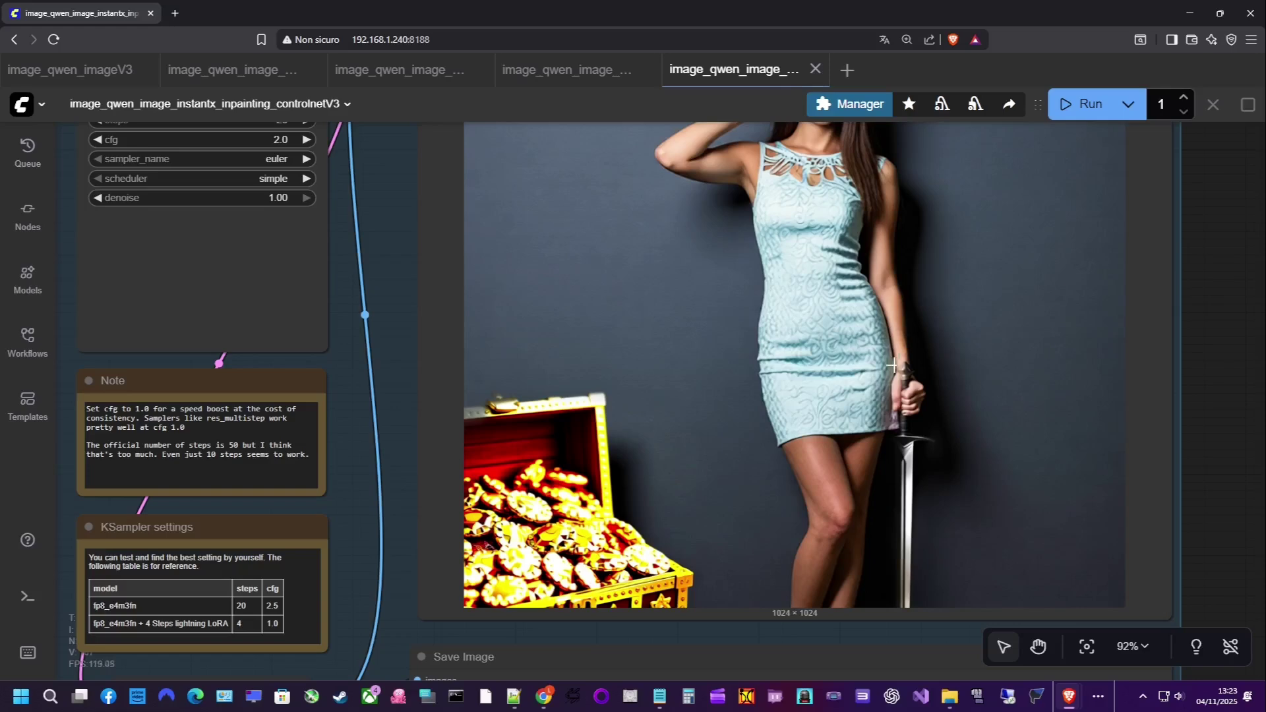
pyautogui.scroll(-5, 738, 441)
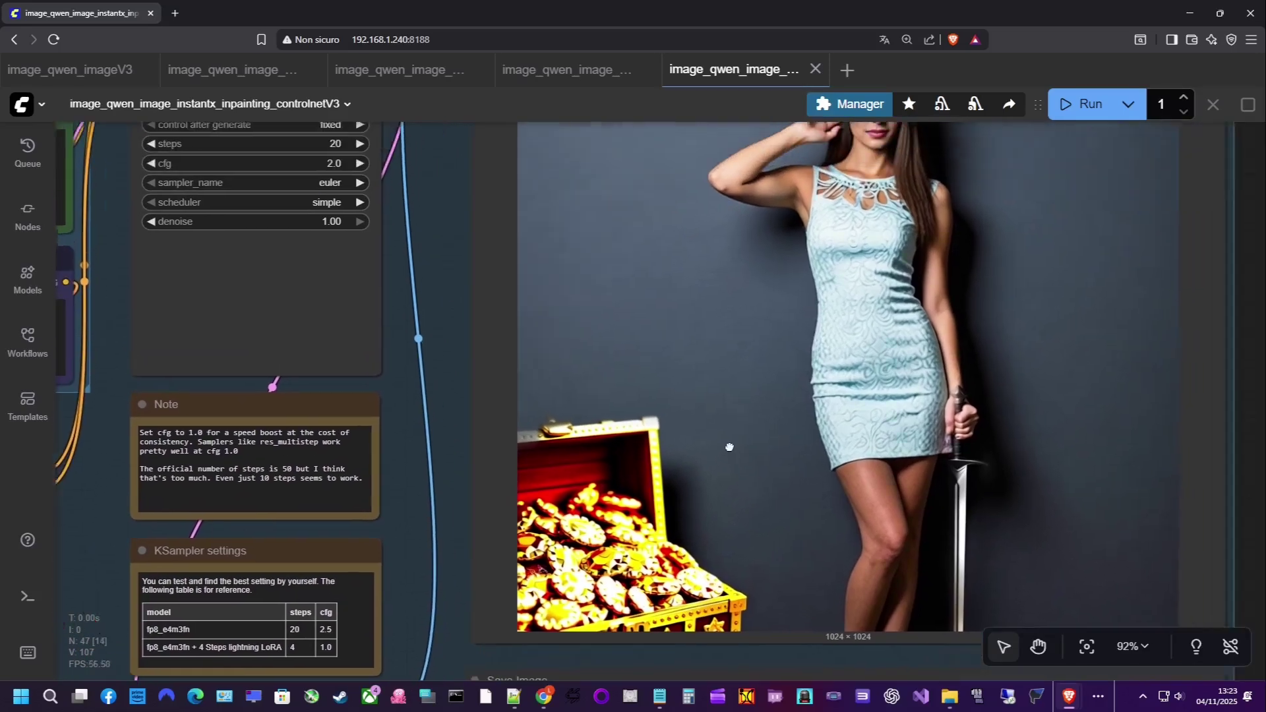
pyautogui.scroll(-2, 750, 390)
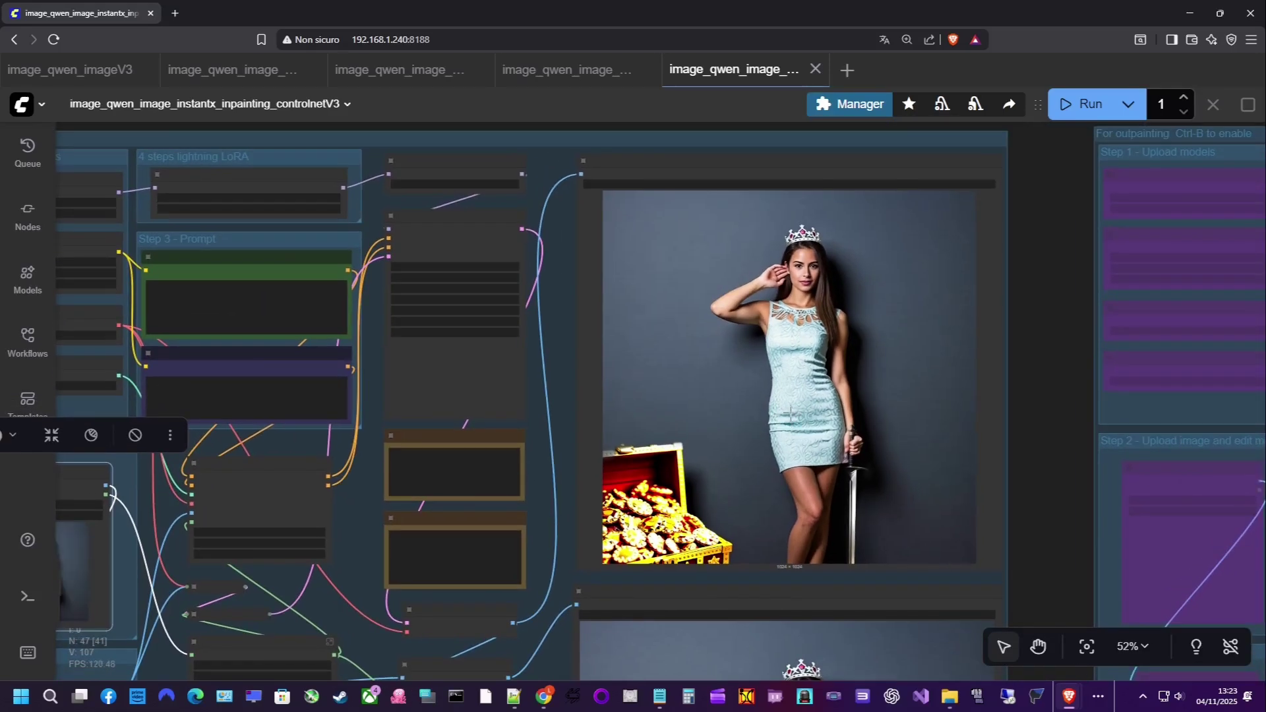
pyautogui.rightClick(784, 261)
pyautogui.click(813, 284)
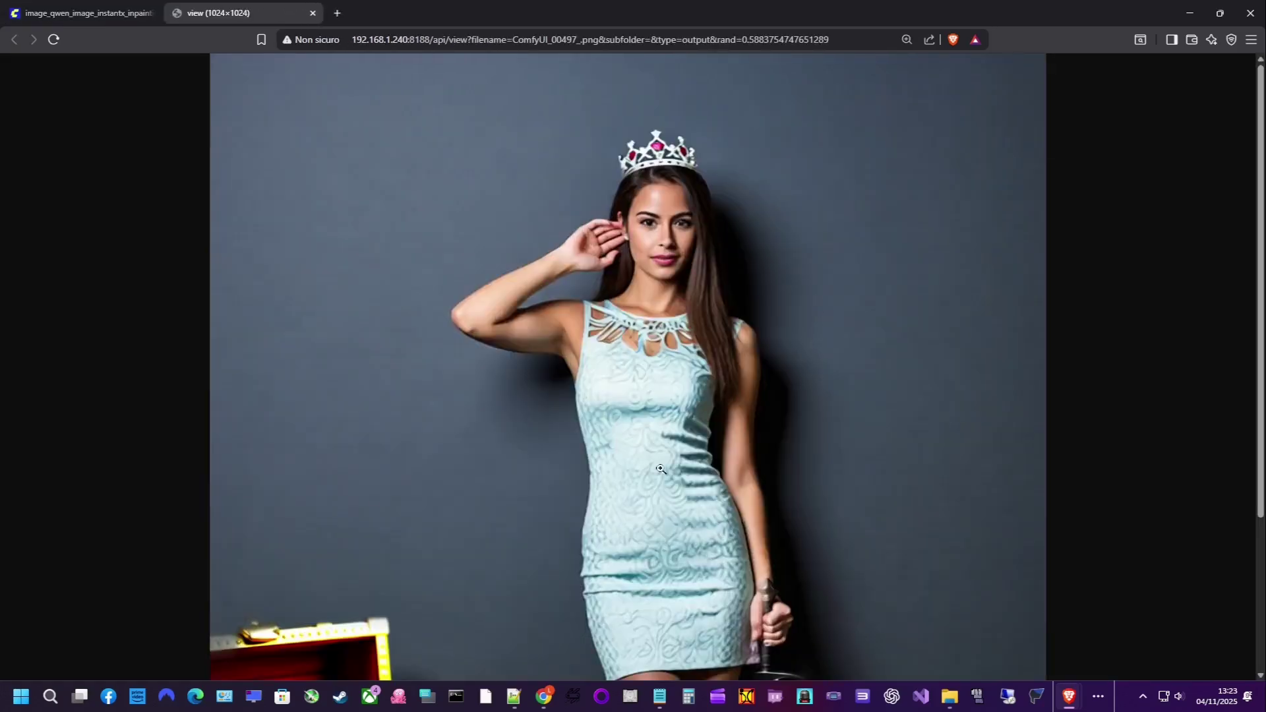
pyautogui.scroll(-3, 625, 390)
pyautogui.scroll(-3, 646, 390)
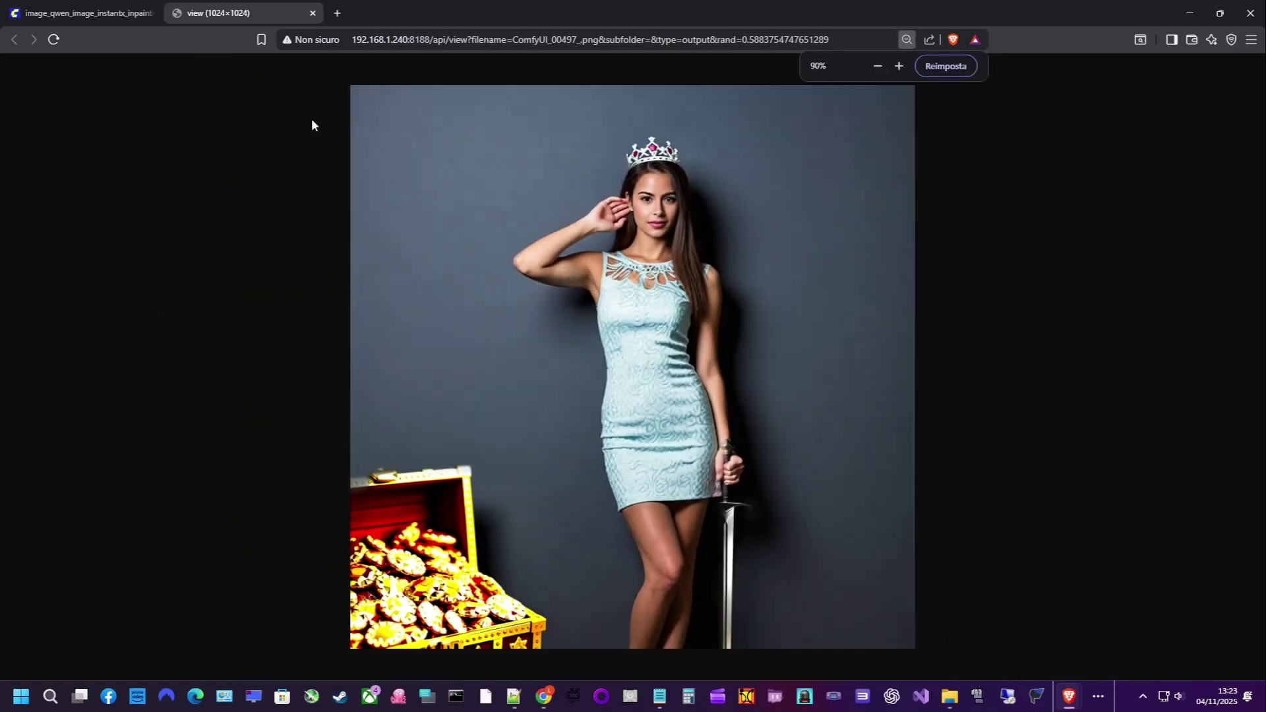
pyautogui.middleClick(261, 15)
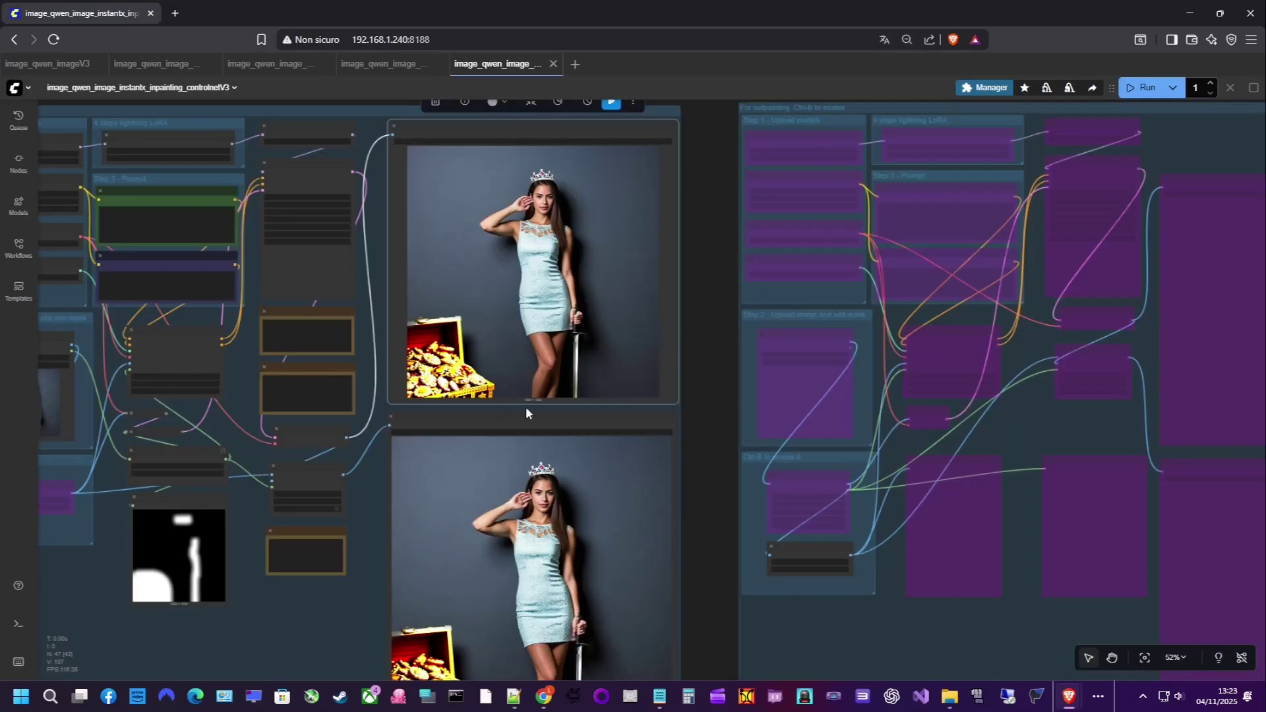
pyautogui.scroll(5, 347, 500)
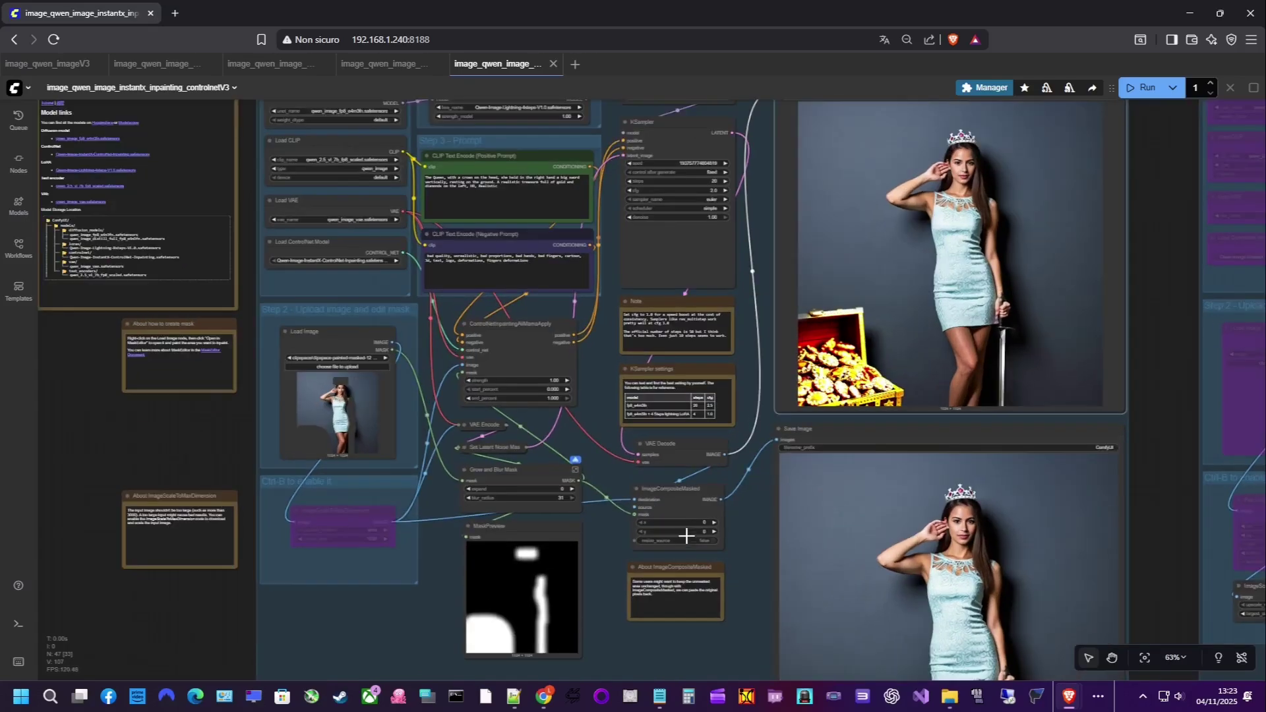